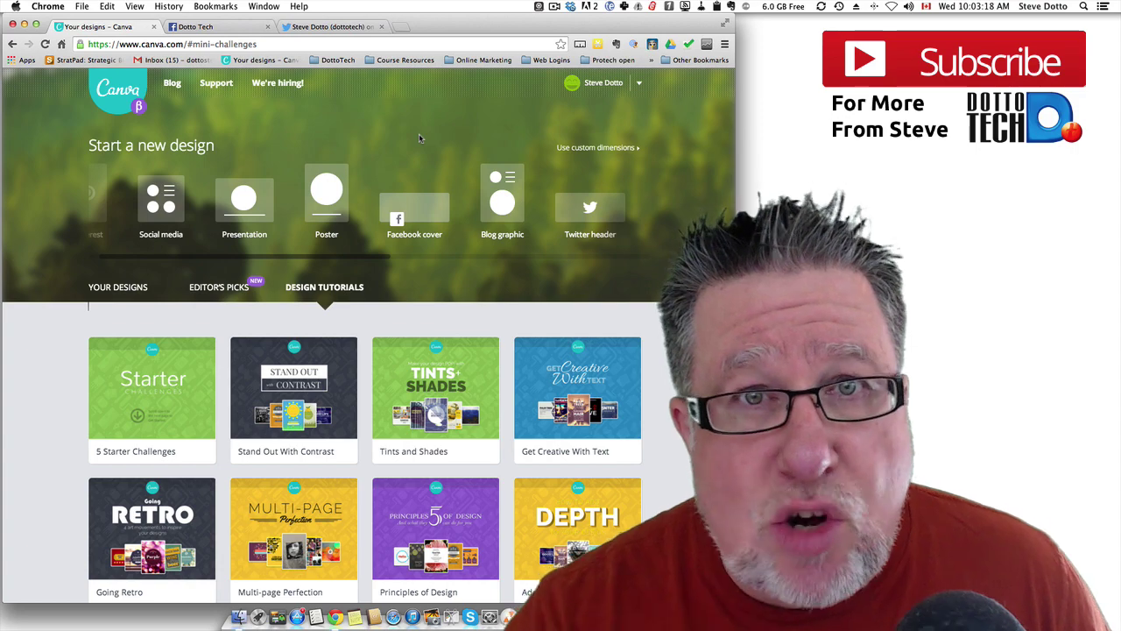
Step: Scroll back and forth through the design-type options to reach Social media
scroll(318, 228, "left", 2)
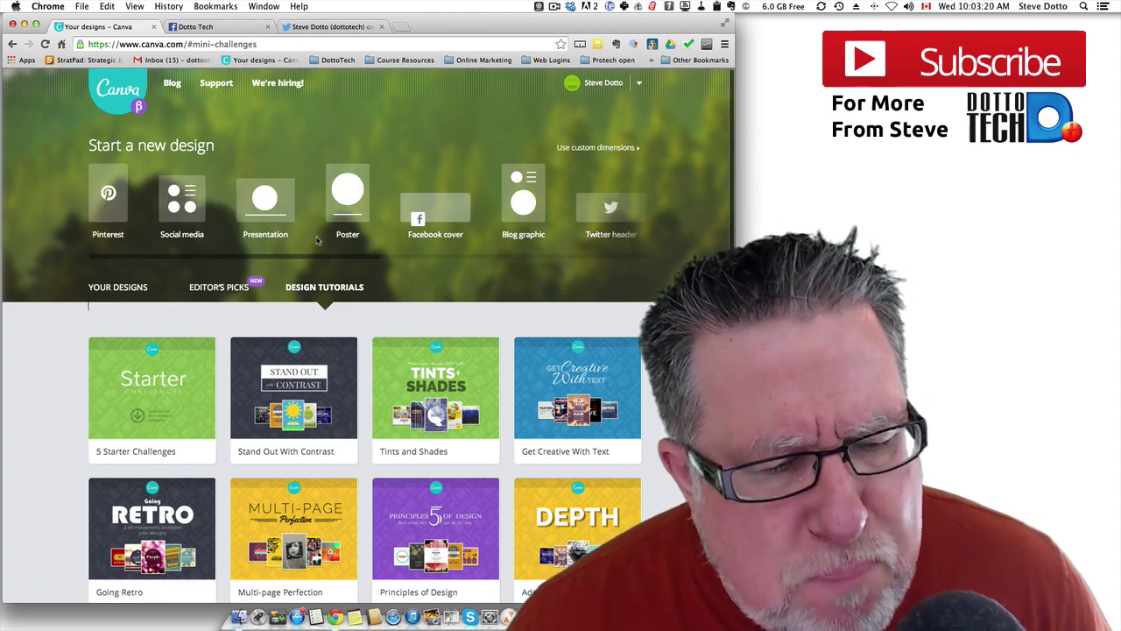
scroll(317, 228, "right", 5)
scroll(317, 228, "left", 5)
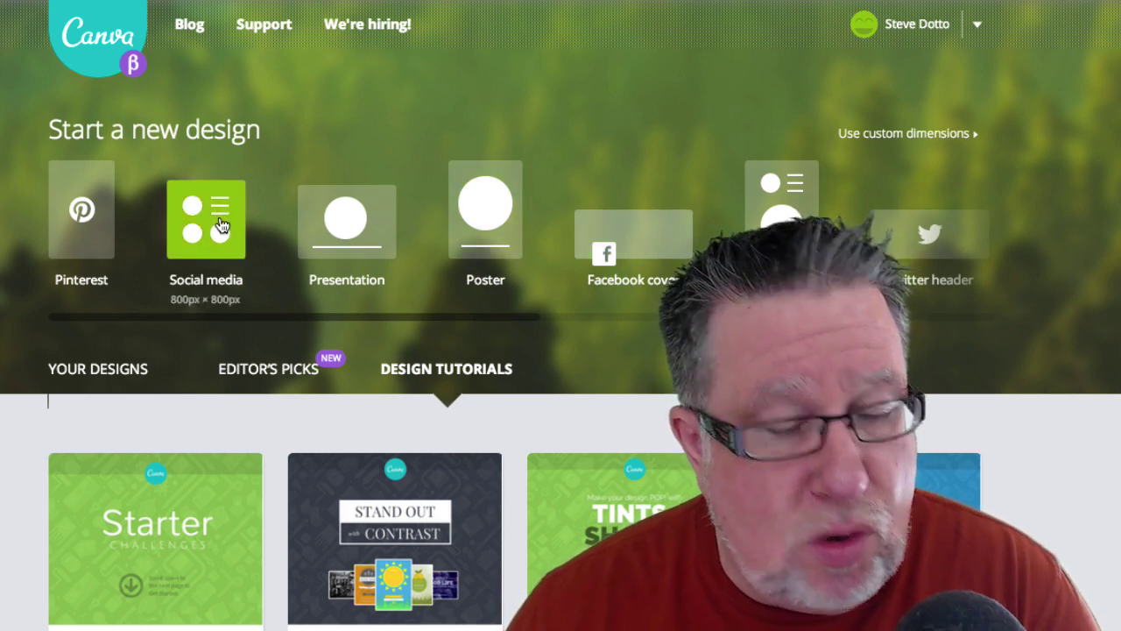
scroll(221, 226, "right", 5)
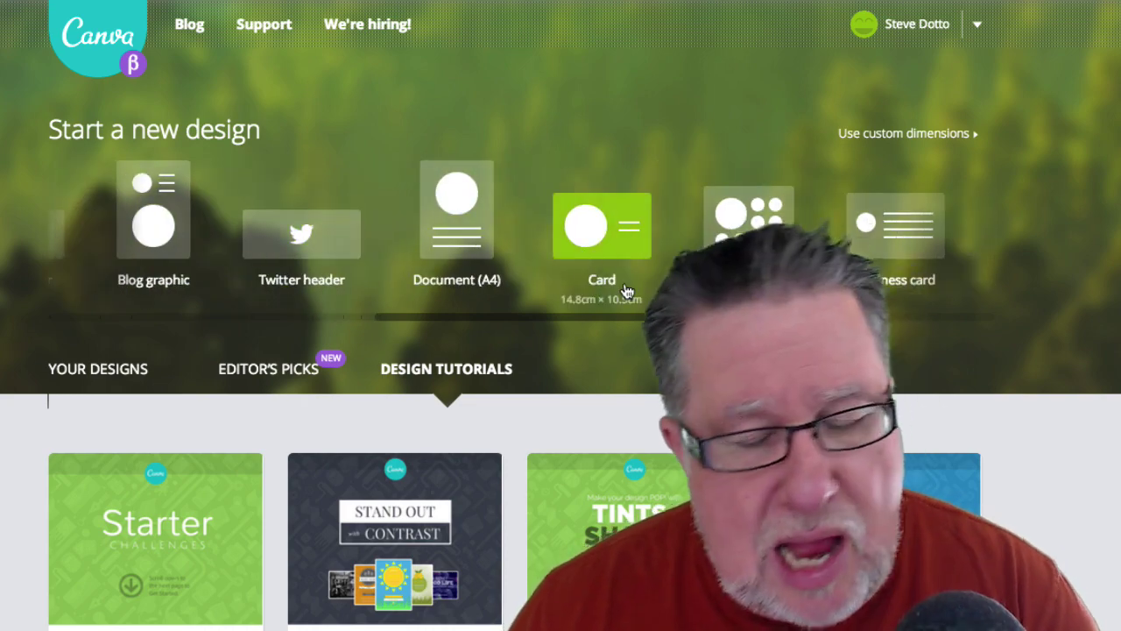
scroll(626, 290, "right", 3)
scroll(625, 291, "right", 2)
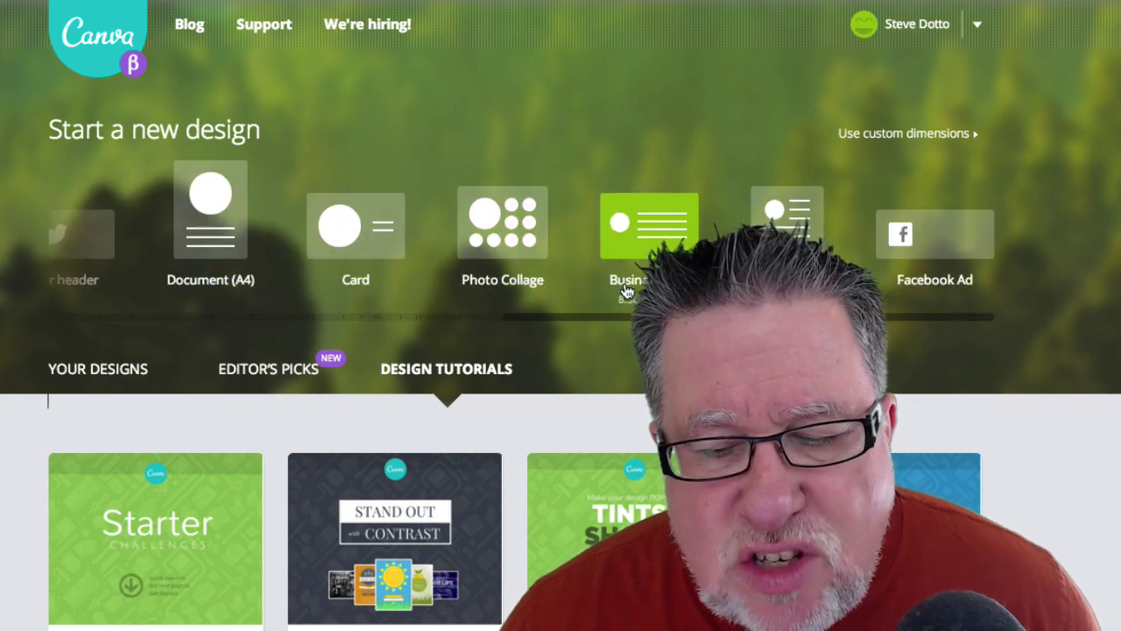
scroll(625, 290, "left", 3)
scroll(625, 290, "left", 5)
scroll(626, 290, "left", 8)
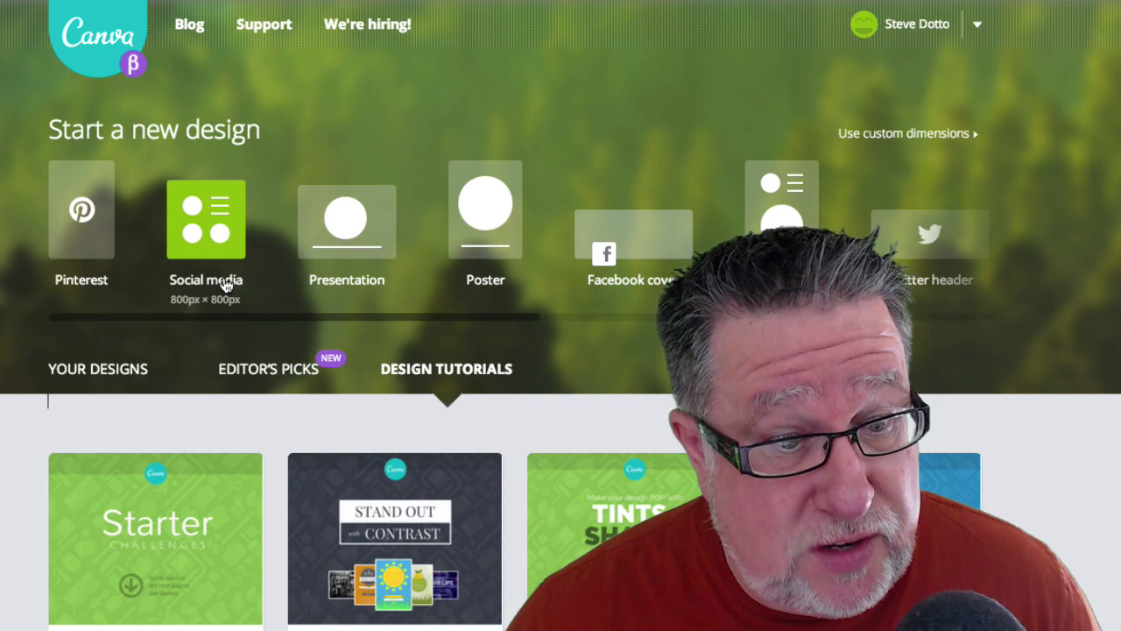
scroll(224, 279, "right", 2)
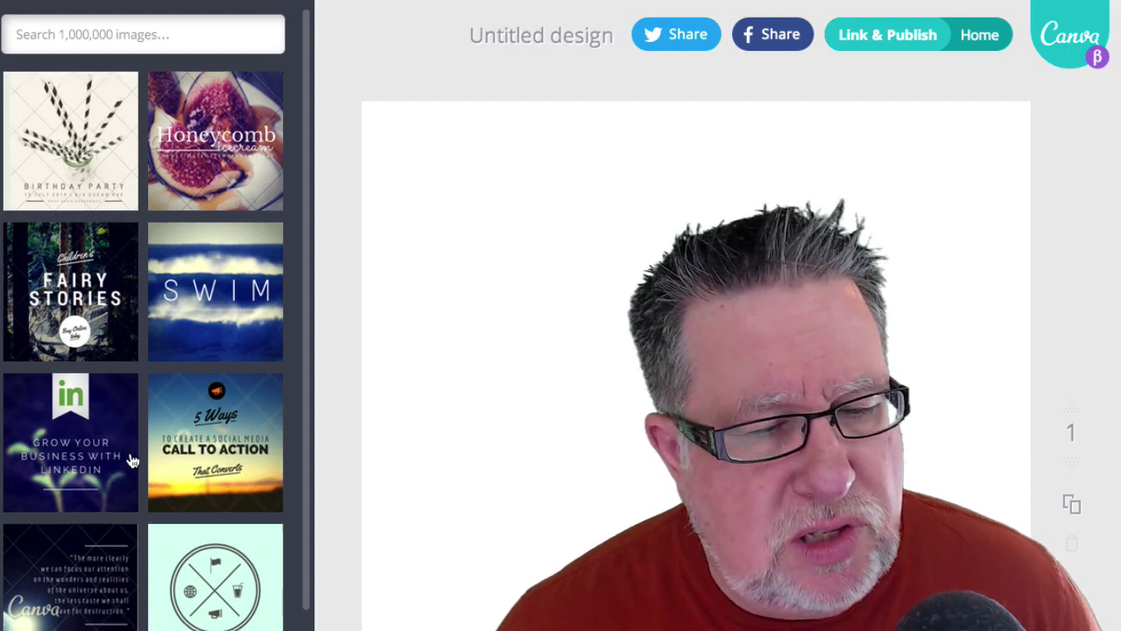
Step: Scroll the Layouts panel down to templates like Surf Time and Chips, Beer & Burgers
scroll(130, 460, "down", 2)
scroll(130, 460, "down", 4)
scroll(129, 460, "down", 1)
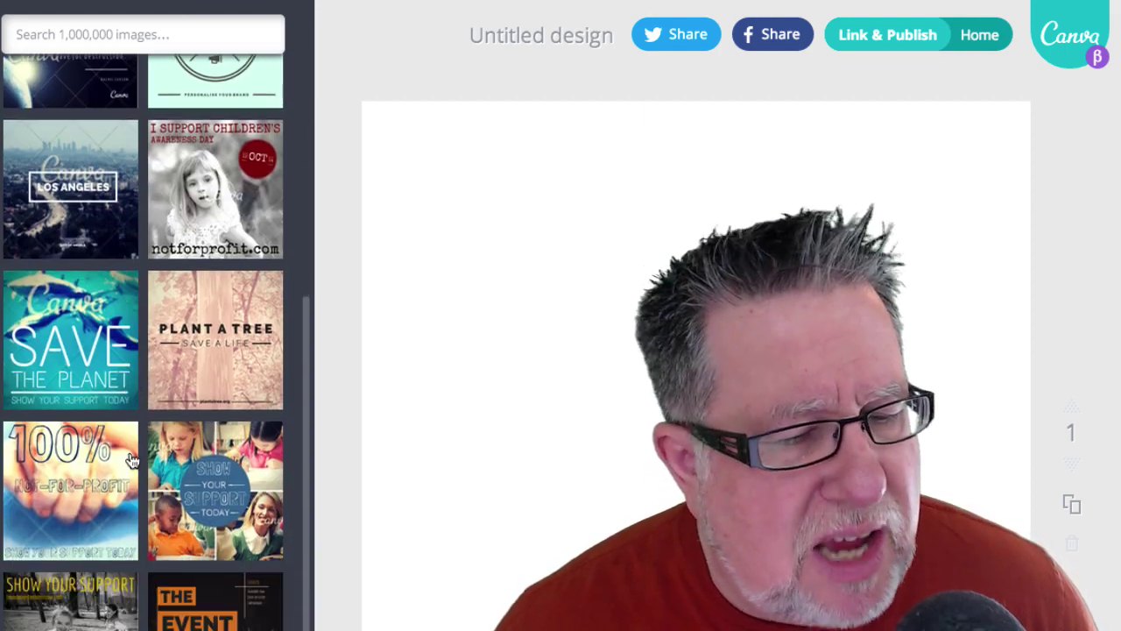
scroll(129, 460, "down", 1)
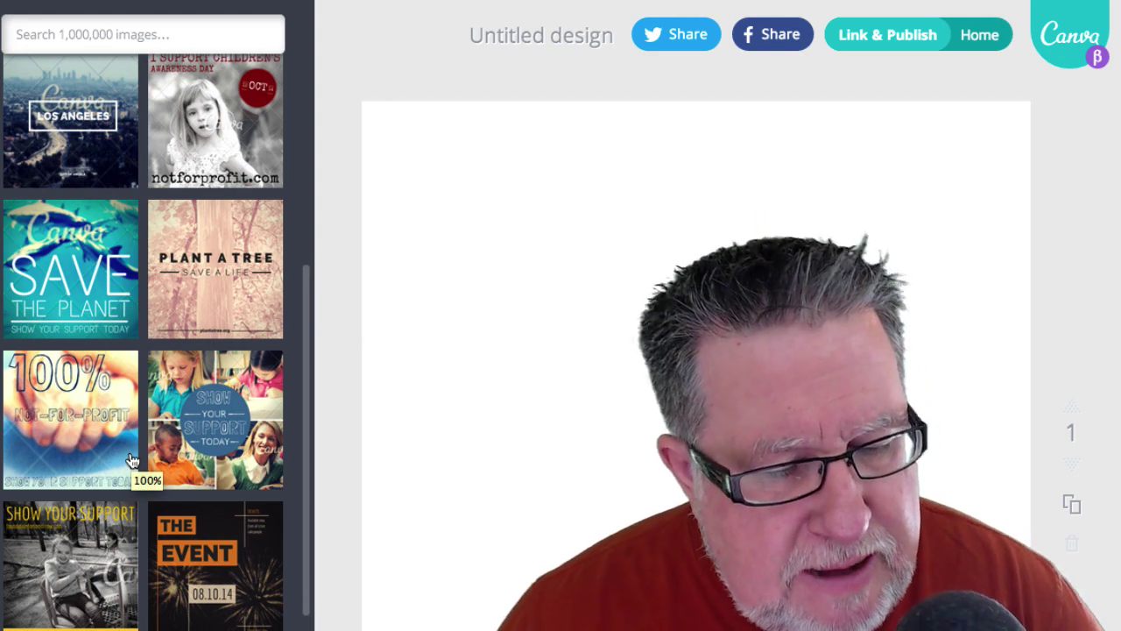
scroll(130, 460, "down", 4)
scroll(129, 459, "down", 1)
scroll(130, 460, "down", 1)
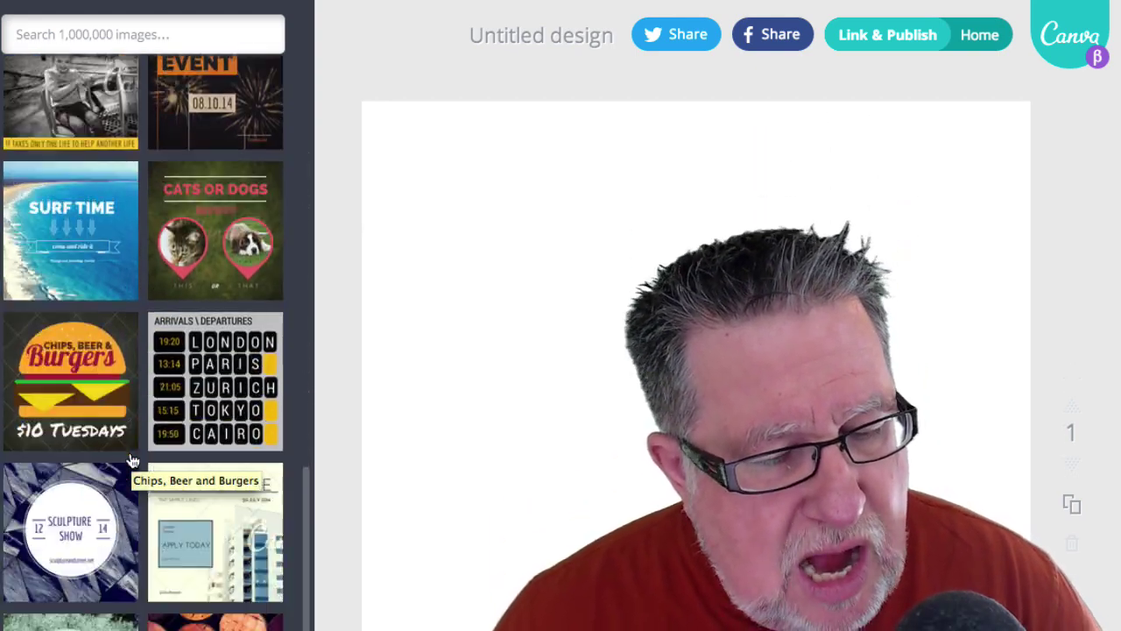
scroll(129, 459, "down", 1)
scroll(130, 460, "down", 1)
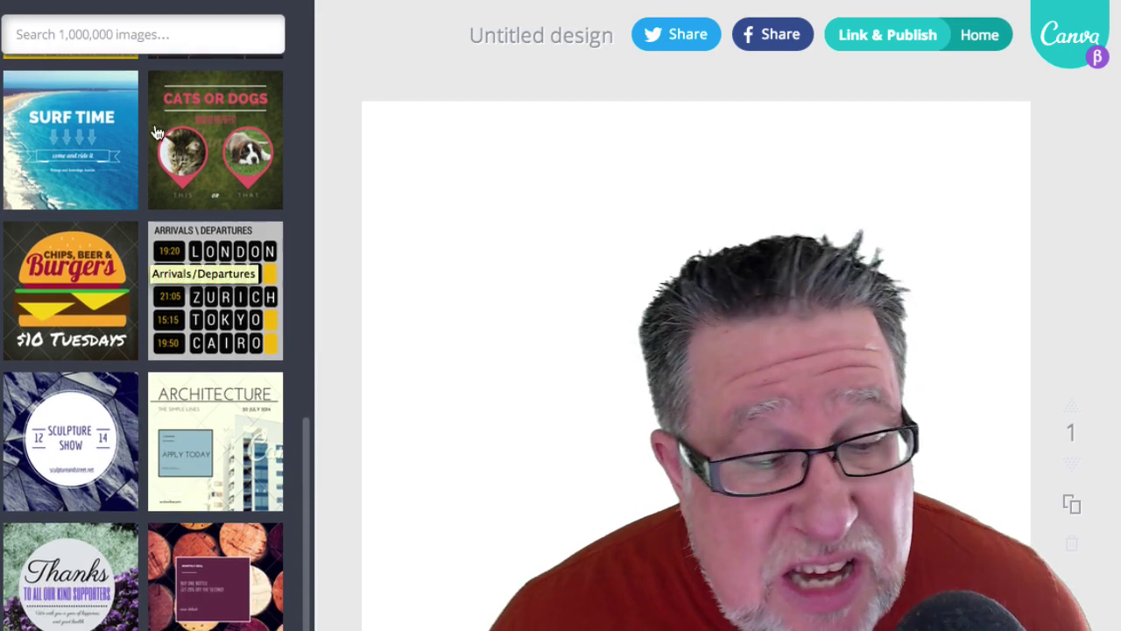
Step: Apply the Arrivals \ Departures flight-board layout listing LONDON, PARIS, ZURICH, TOKYO and CAIRO
left_click(226, 238)
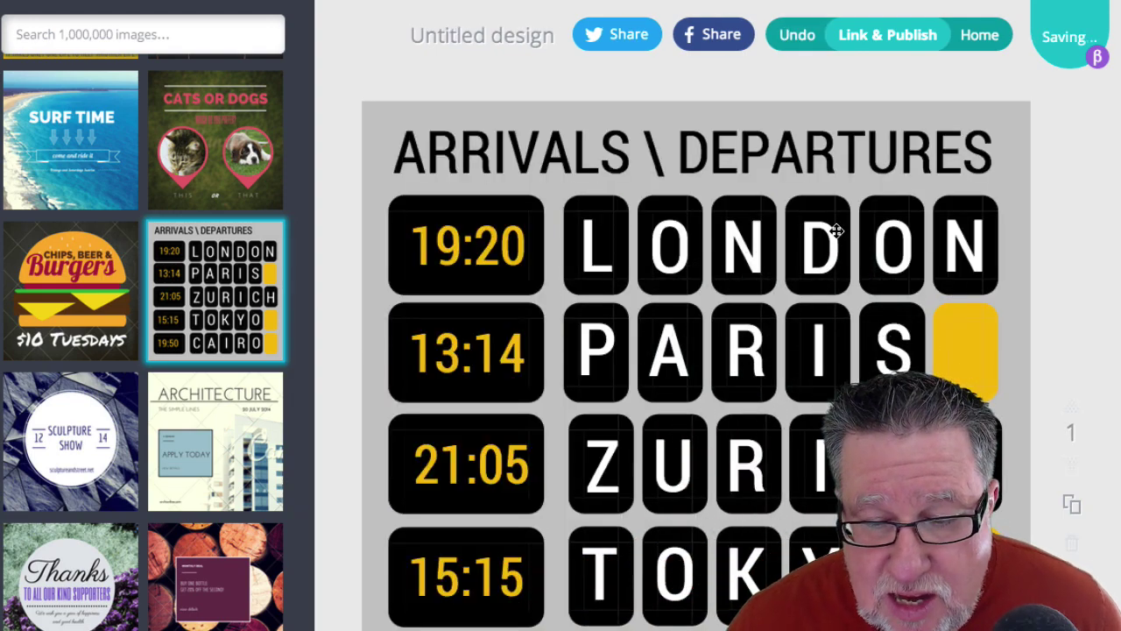
left_click(586, 254)
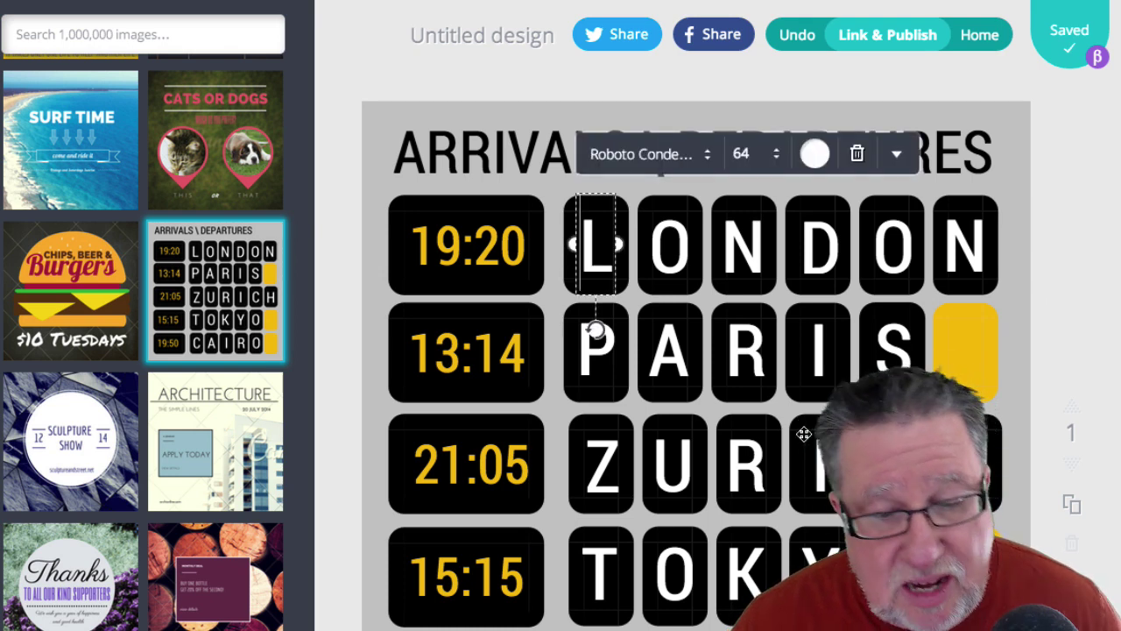
left_click(1007, 157)
type("L")
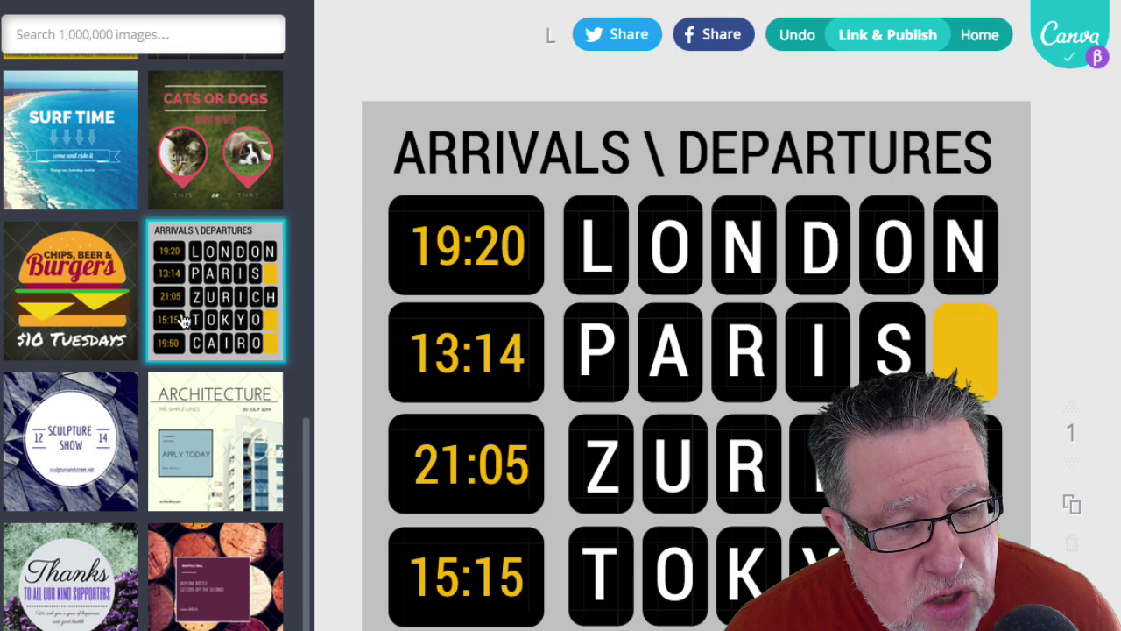
Step: Browse the Text panel's ready-made designs such as Hello, Gee!, Lozenge and Tranquility
scroll(183, 321, "down", 2)
scroll(117, 296, "up", 5)
left_click(2, 219)
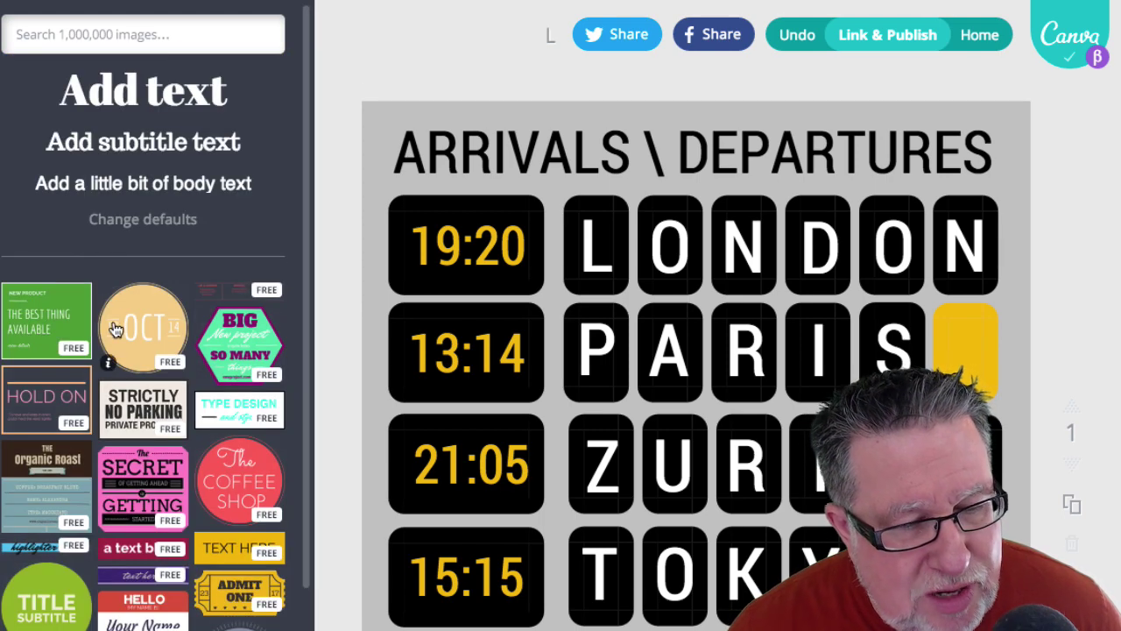
scroll(103, 302, "down", 2)
scroll(113, 329, "down", 3)
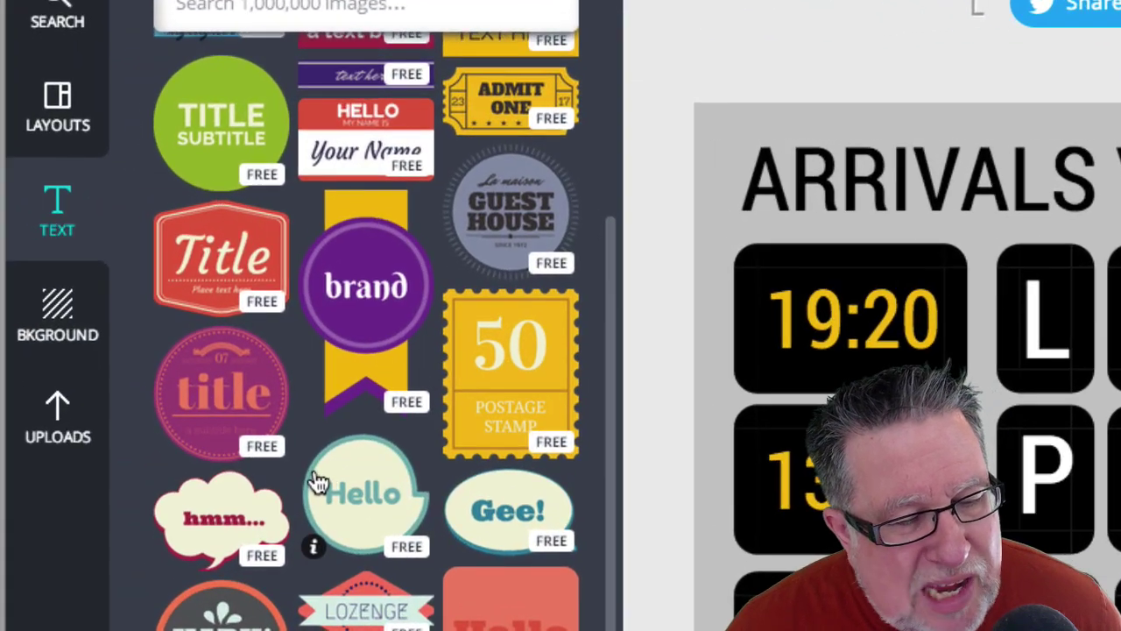
scroll(314, 475, "down", 4)
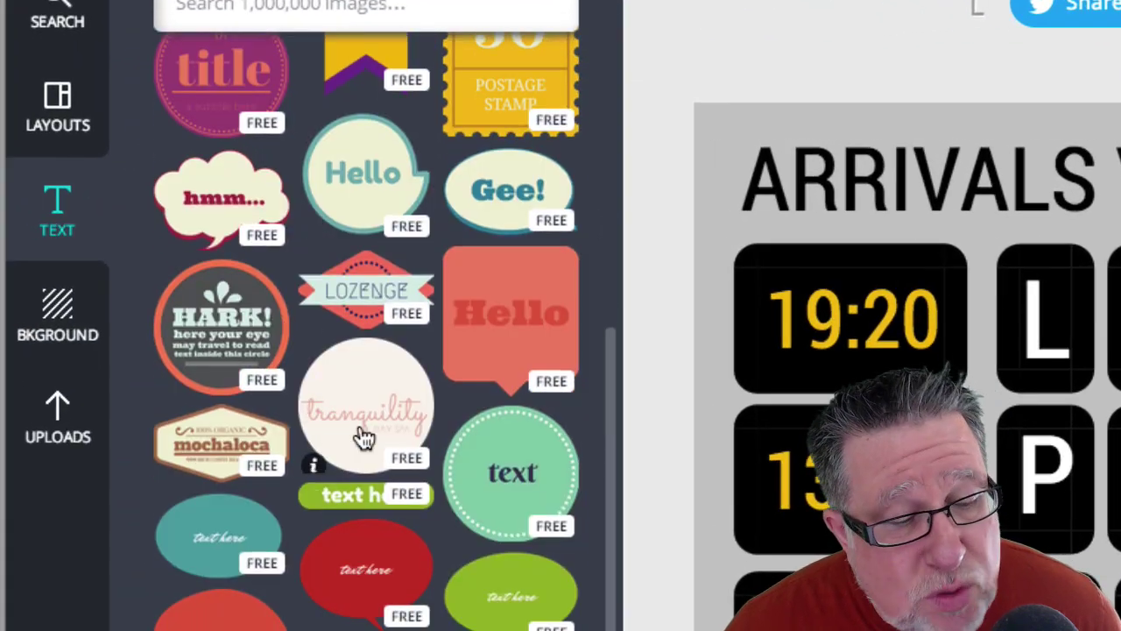
scroll(363, 438, "down", 5)
scroll(359, 448, "up", 4)
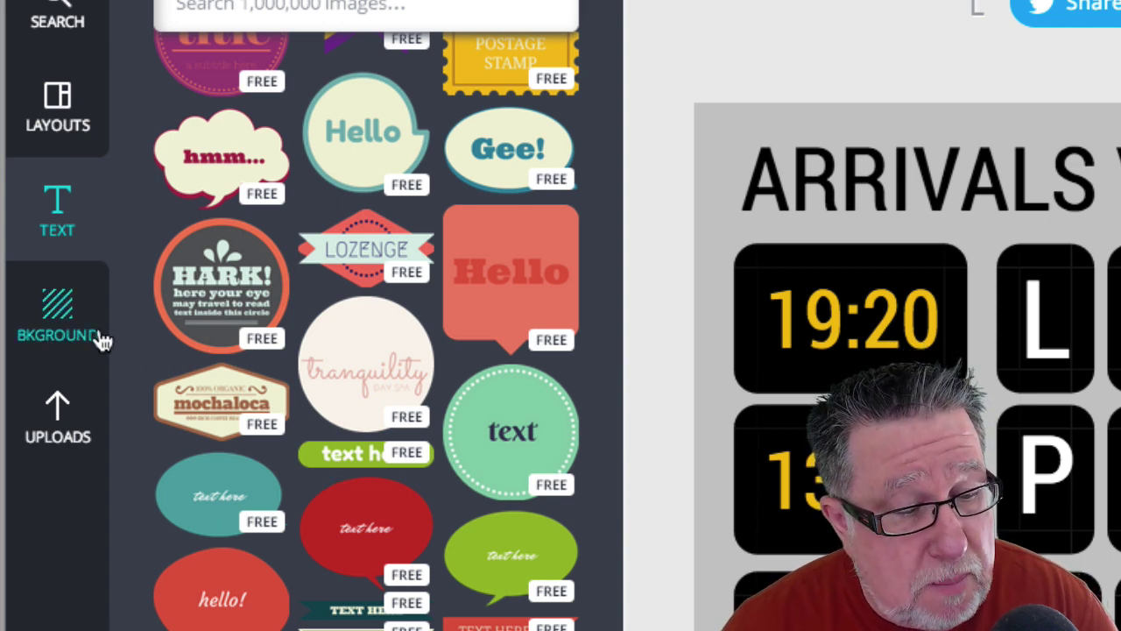
Step: Add the uploaded Hotel Zed bus photo, enlarged to board width, just below LONDON
left_click(58, 410)
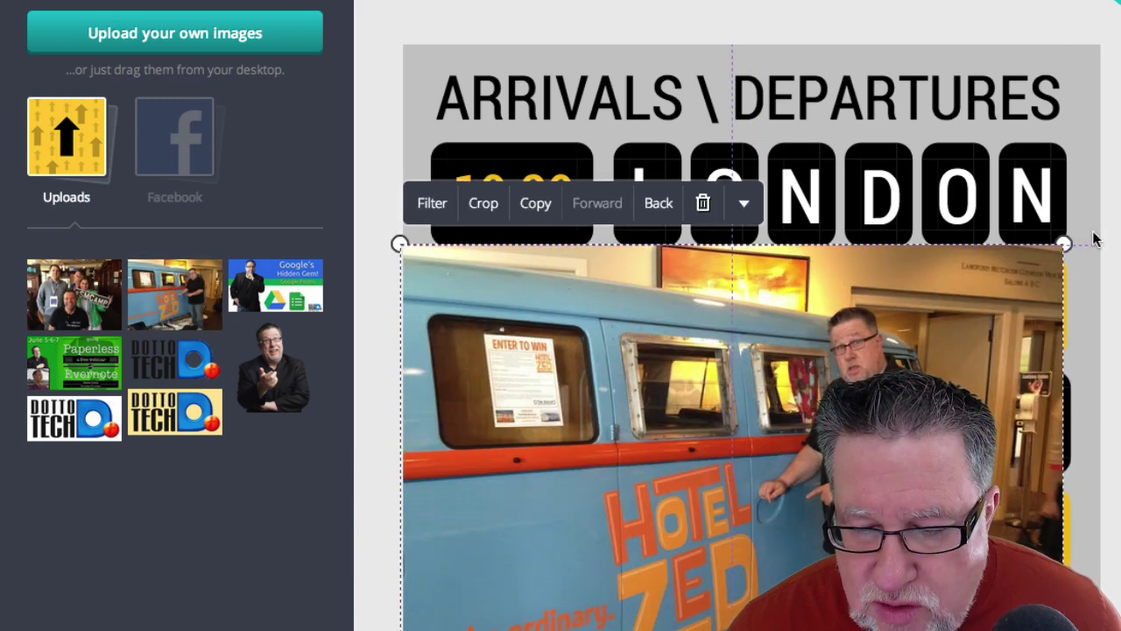
mouse_move(1065, 244)
left_mouse_down()
mouse_move(994, 157)
mouse_move(983, 160)
left_mouse_up()
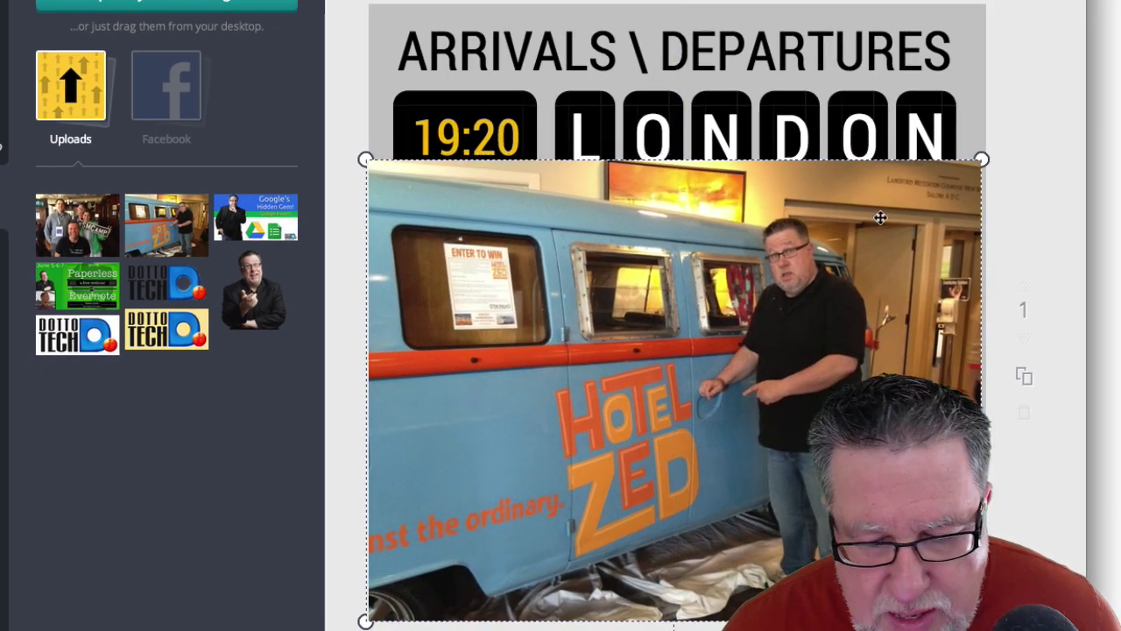
left_click_drag(798, 263, 803, 313)
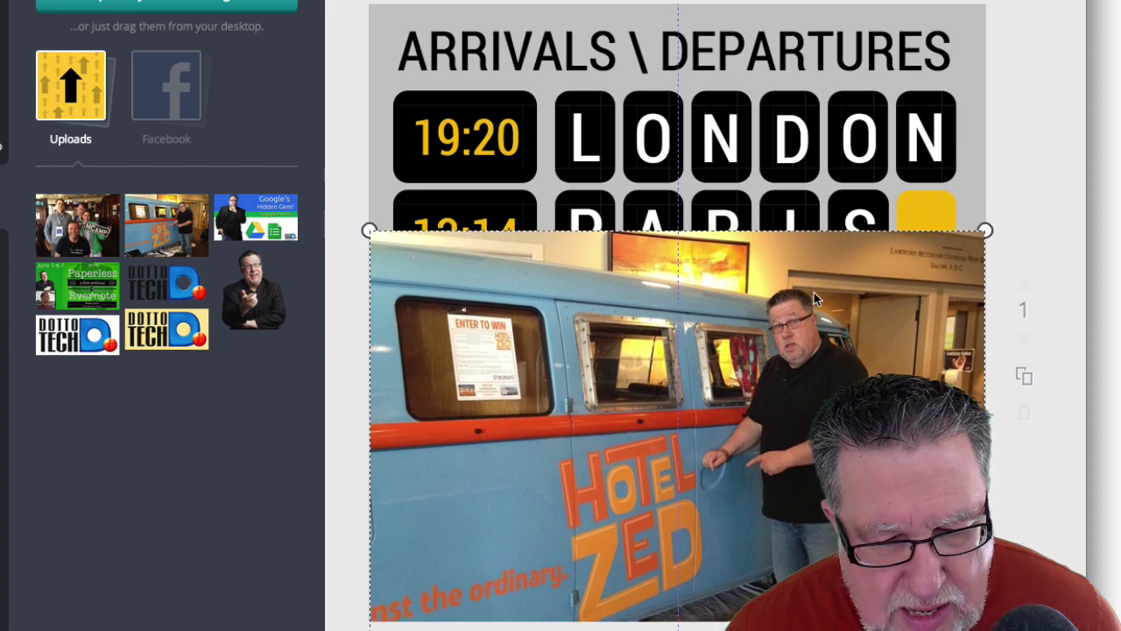
mouse_move(803, 311)
left_mouse_down()
mouse_move(816, 275)
mouse_move(798, 275)
left_mouse_up()
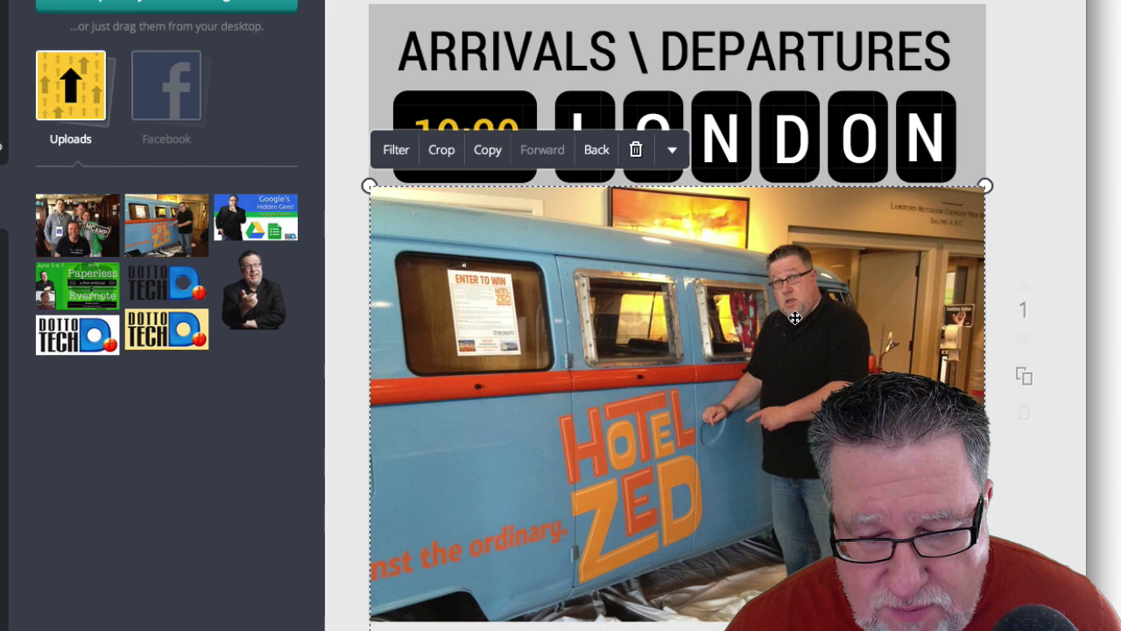
Step: Give the bus photo the Drama filter and move it down below the PARIS row
left_click(392, 148)
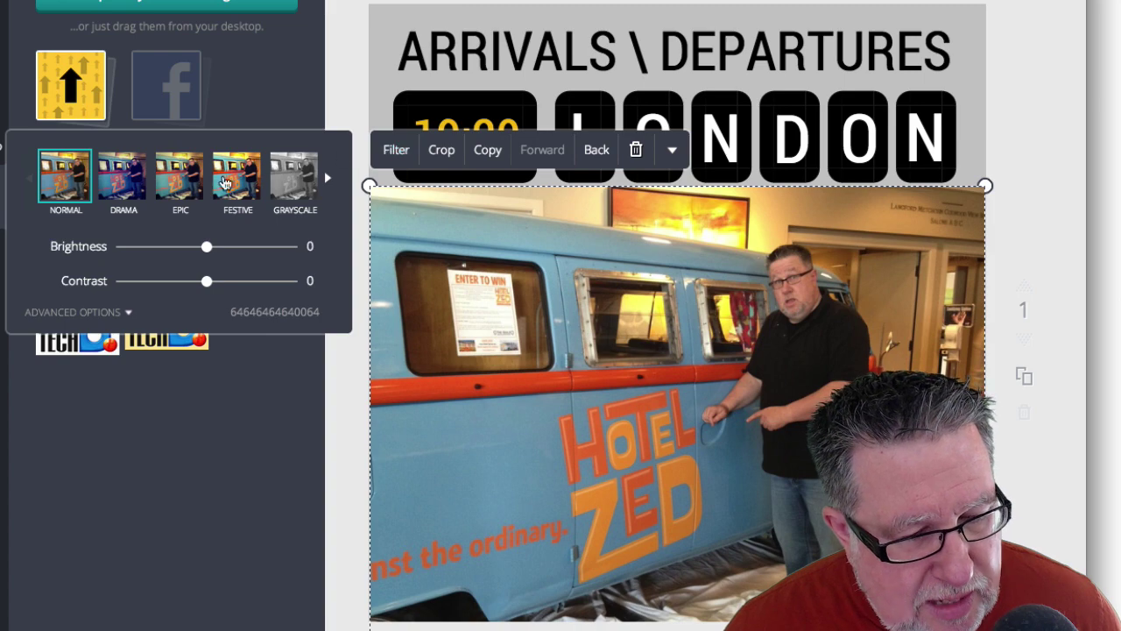
left_click(133, 187)
left_click_drag(618, 265, 612, 342)
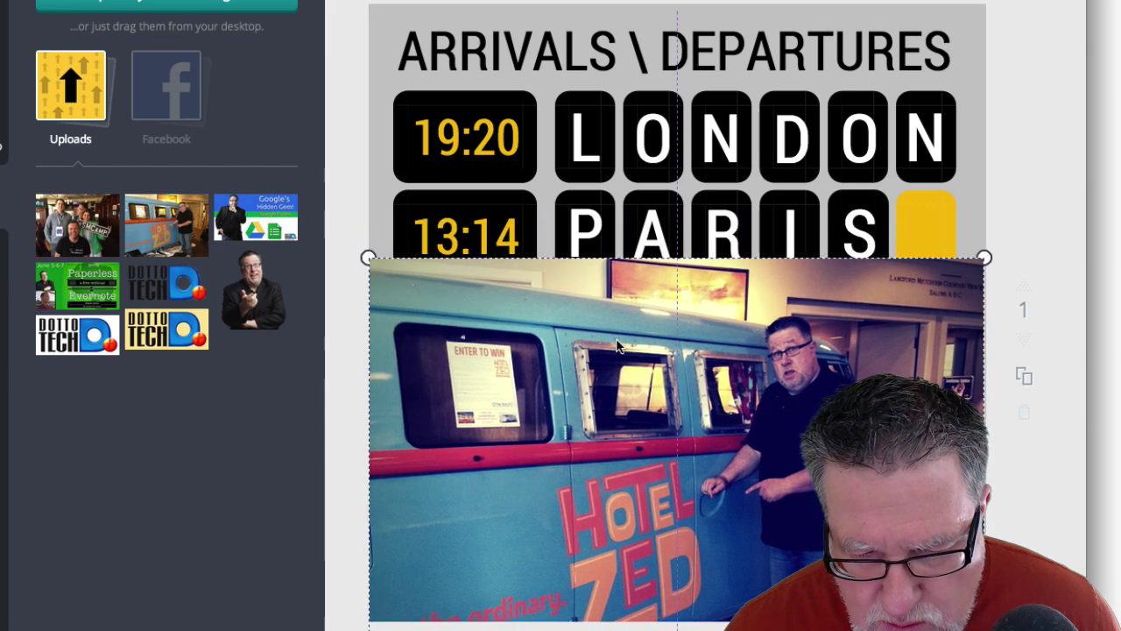
left_click_drag(612, 342, 612, 364)
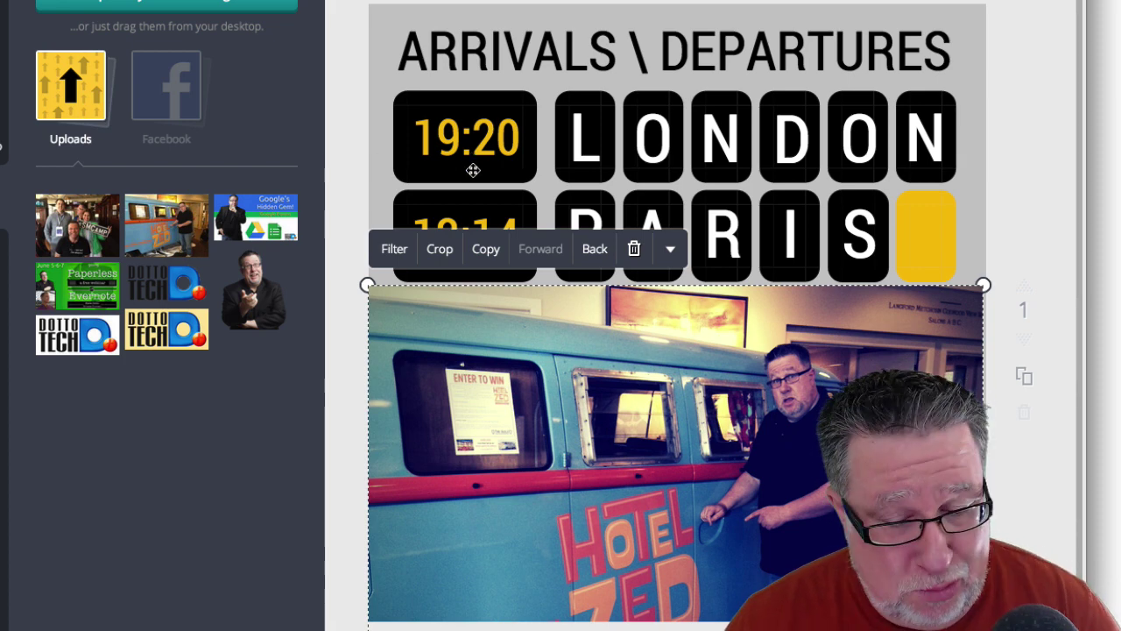
Step: Switch the bus photo's filter to Grayscale, making it black-and-white
left_click(396, 252)
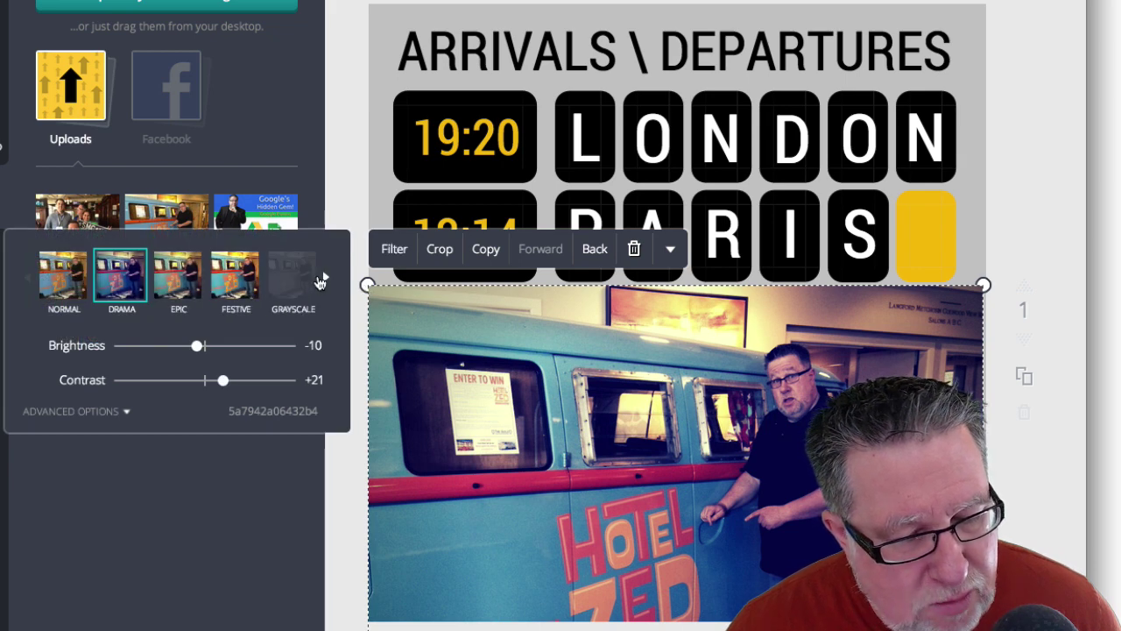
left_click(308, 276)
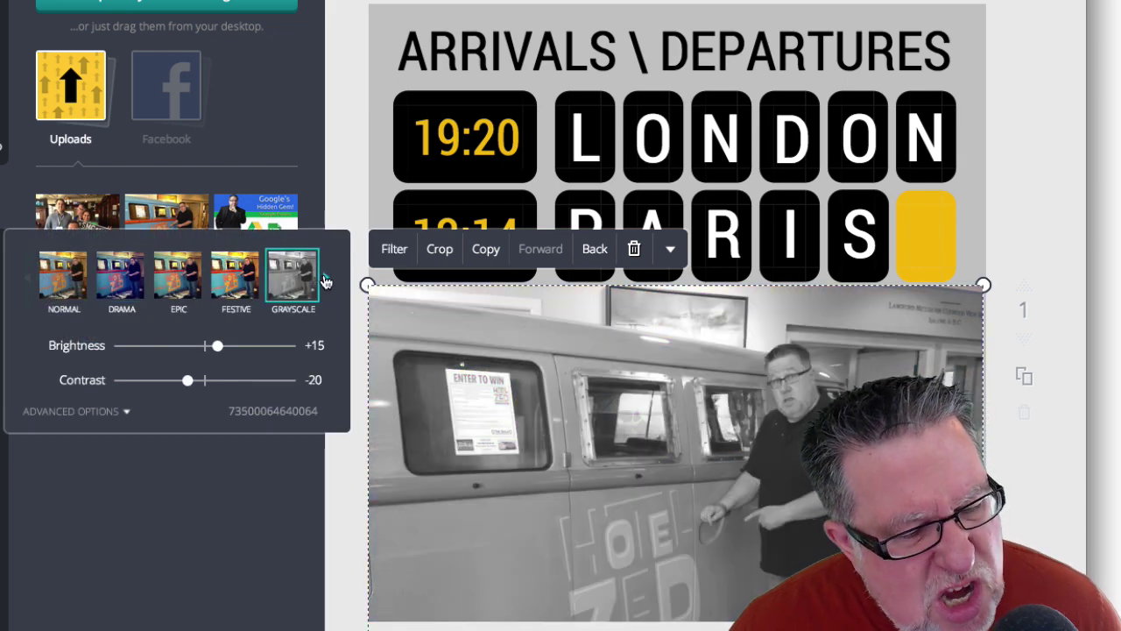
left_click(326, 279)
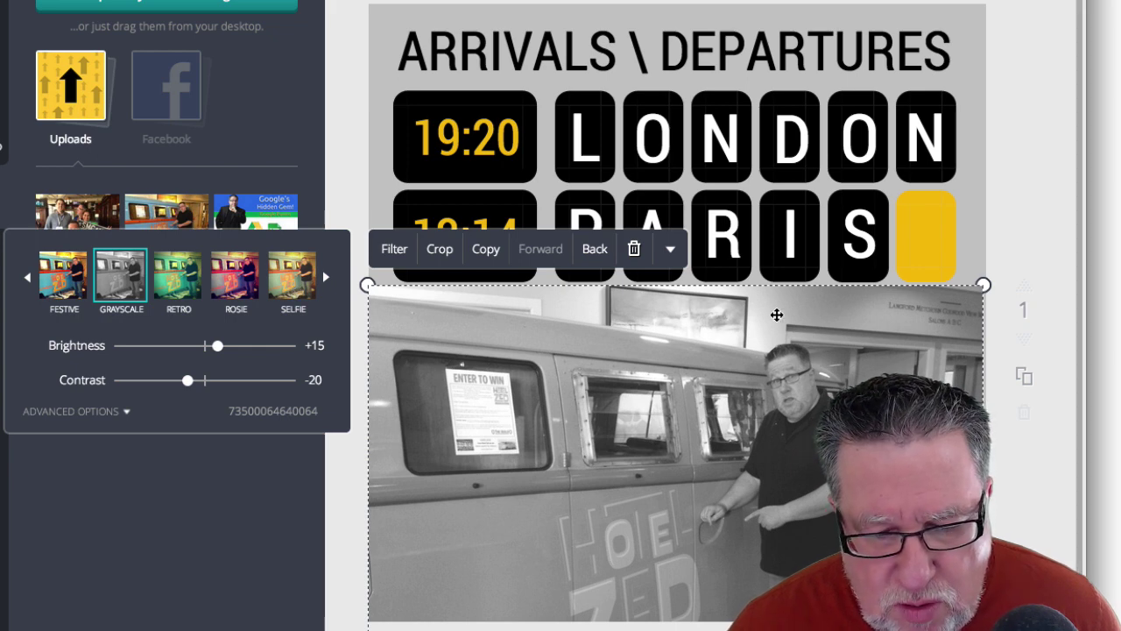
left_click(818, 325)
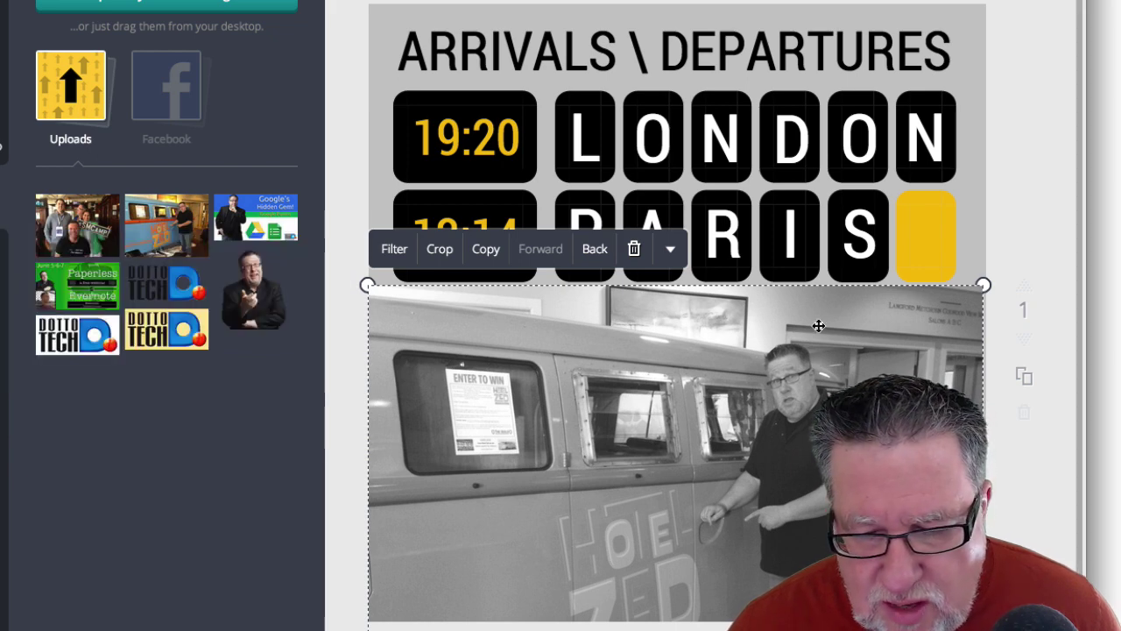
left_click(668, 251)
left_click(659, 313)
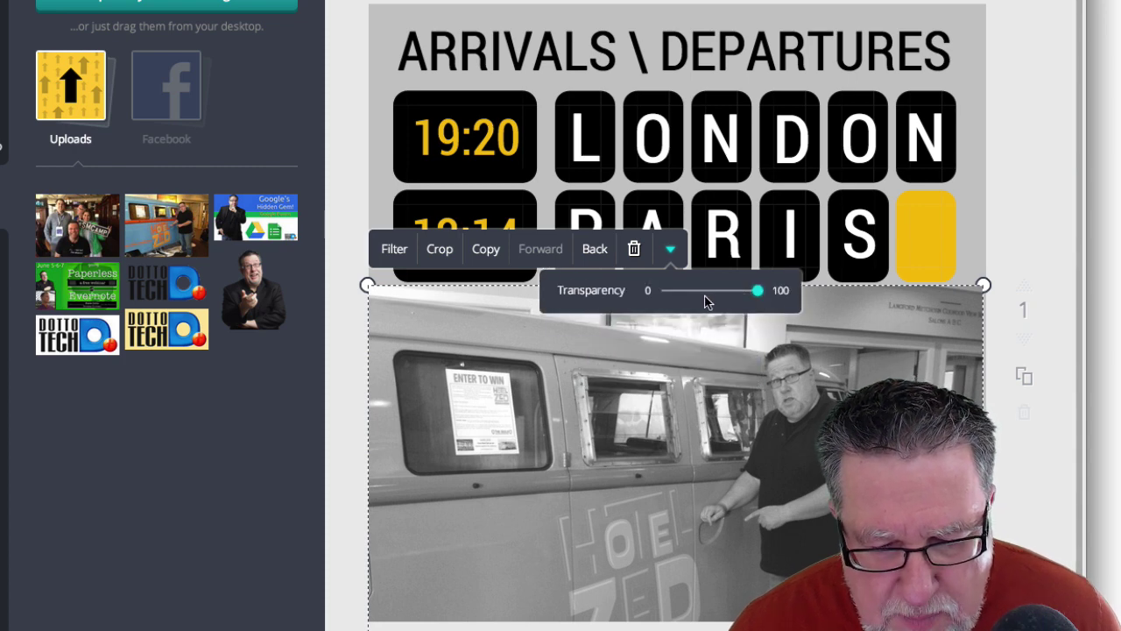
Step: Lower the bus photo's transparency to about 85 so ZURICH, TOKYO and CAIRO show through
mouse_move(750, 292)
left_mouse_down()
mouse_move(734, 294)
mouse_move(745, 294)
left_mouse_up()
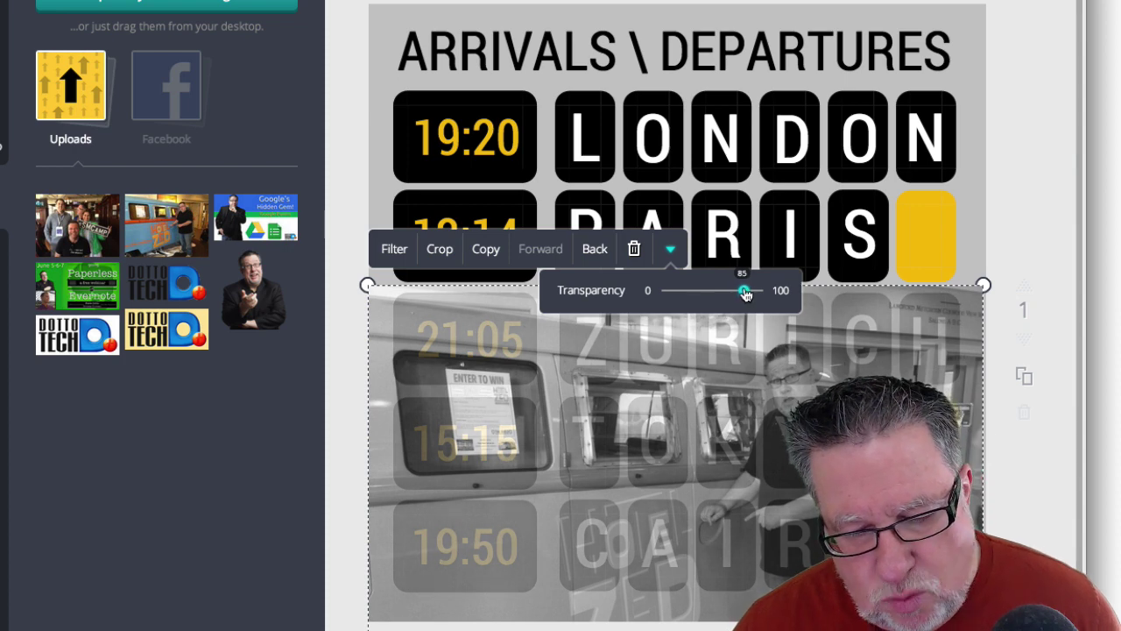
left_click(1029, 241)
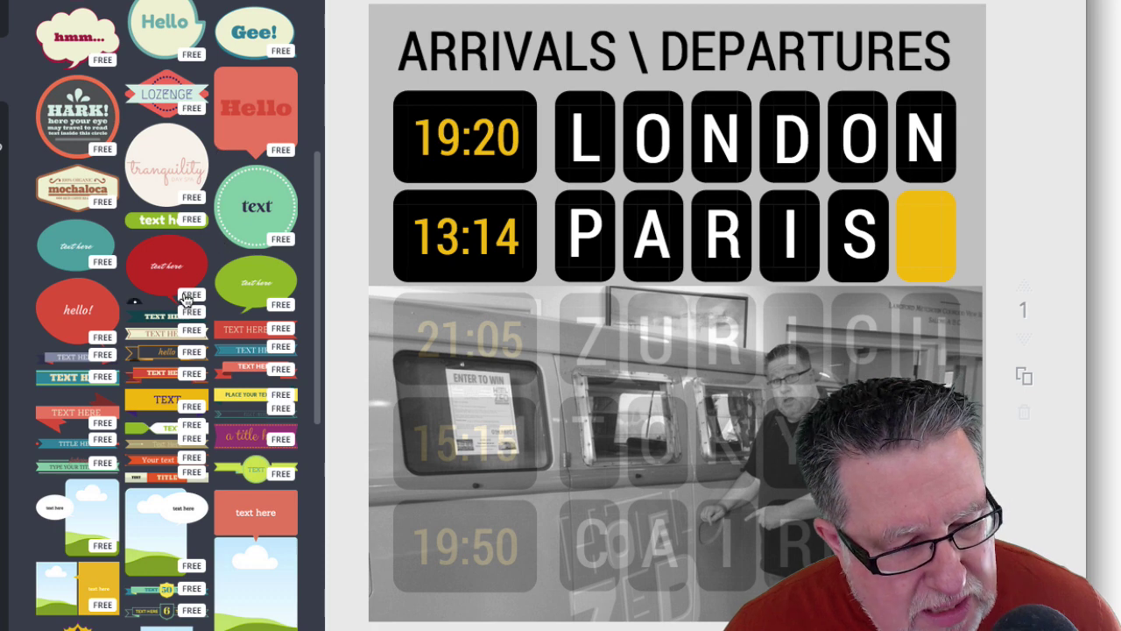
mouse_move(77, 114)
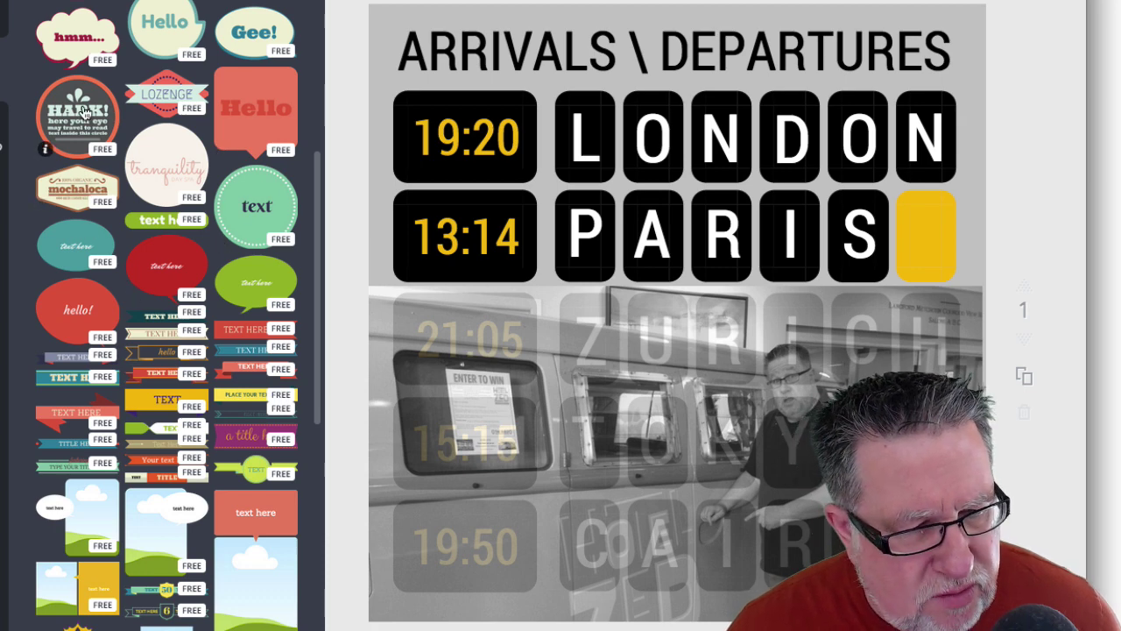
Step: Retype the yellow postage stamp's three lines as 100%, Fun and ROADTRIP
scroll(85, 113, "up", 5)
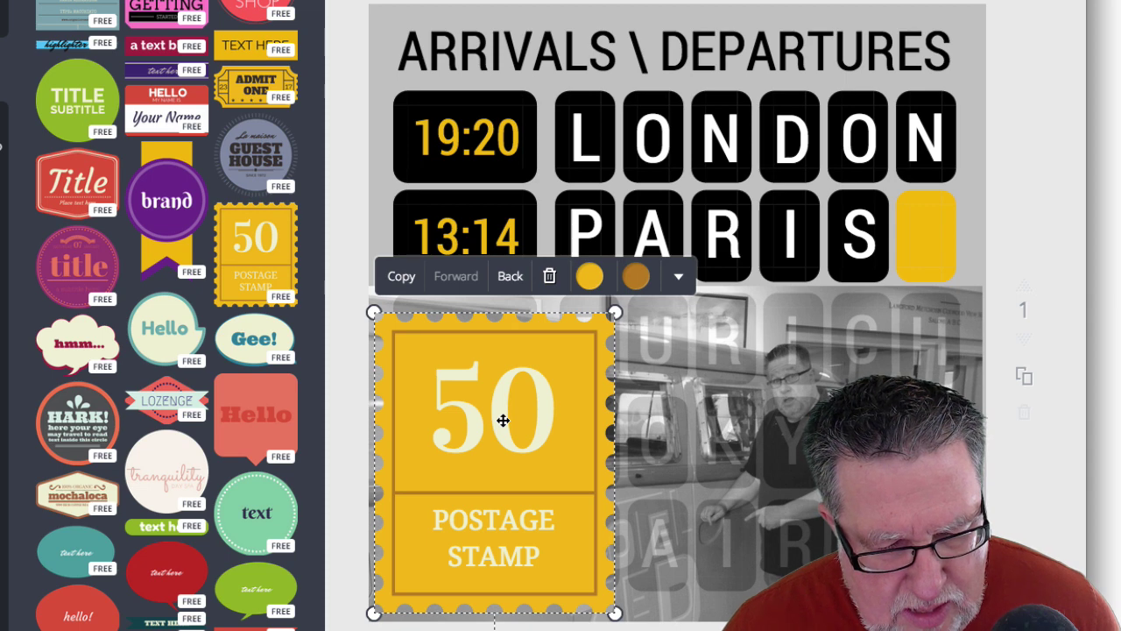
double_click(493, 422)
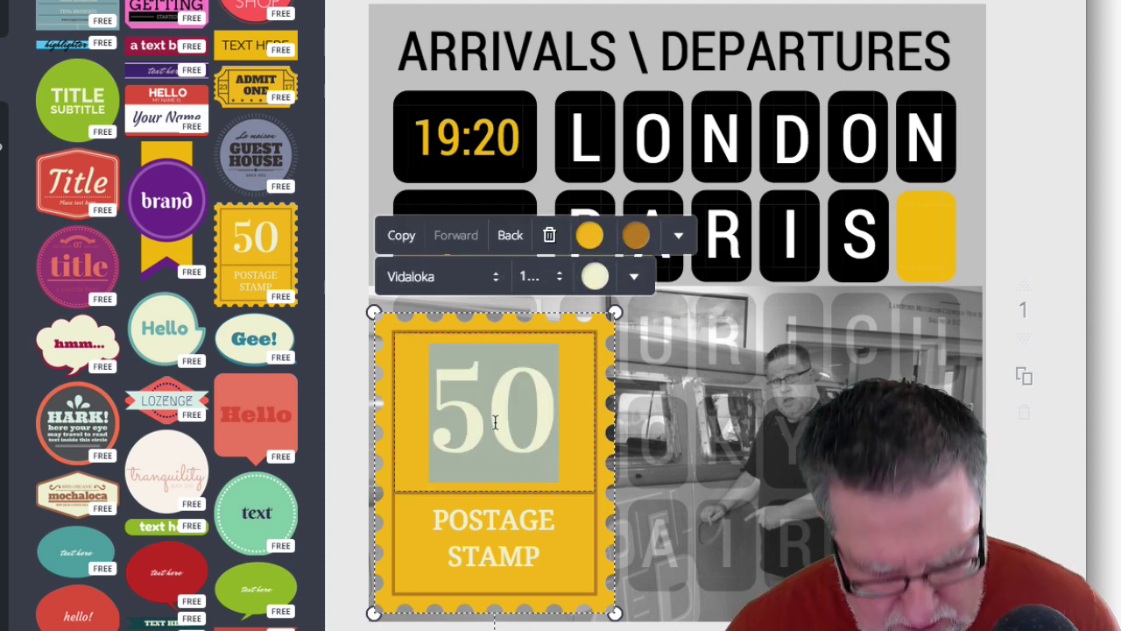
type("100")
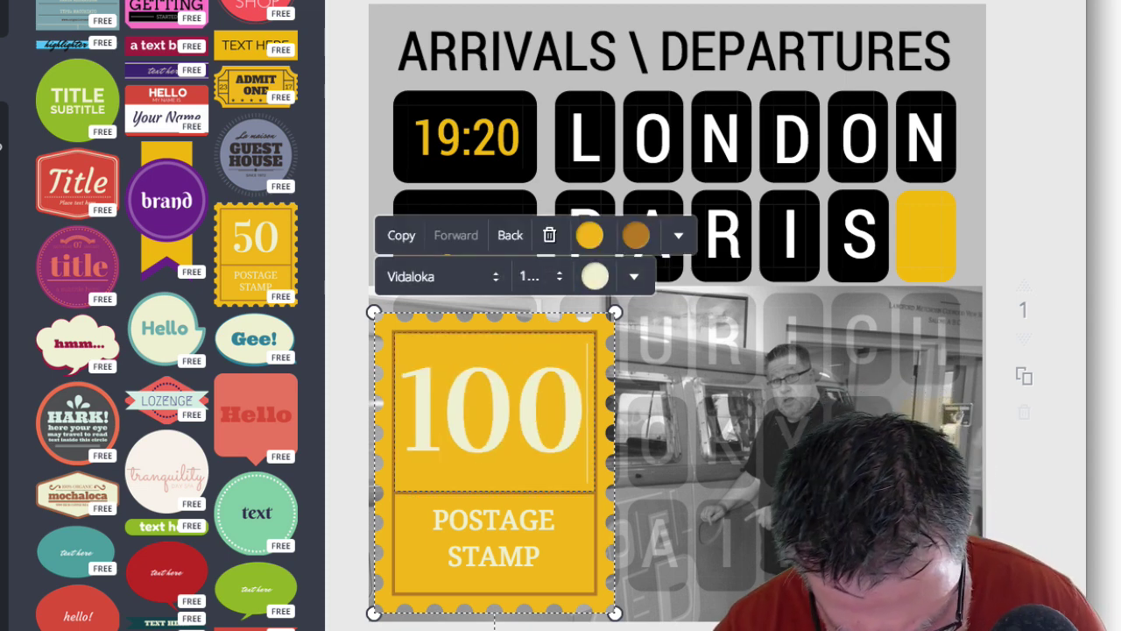
type("%")
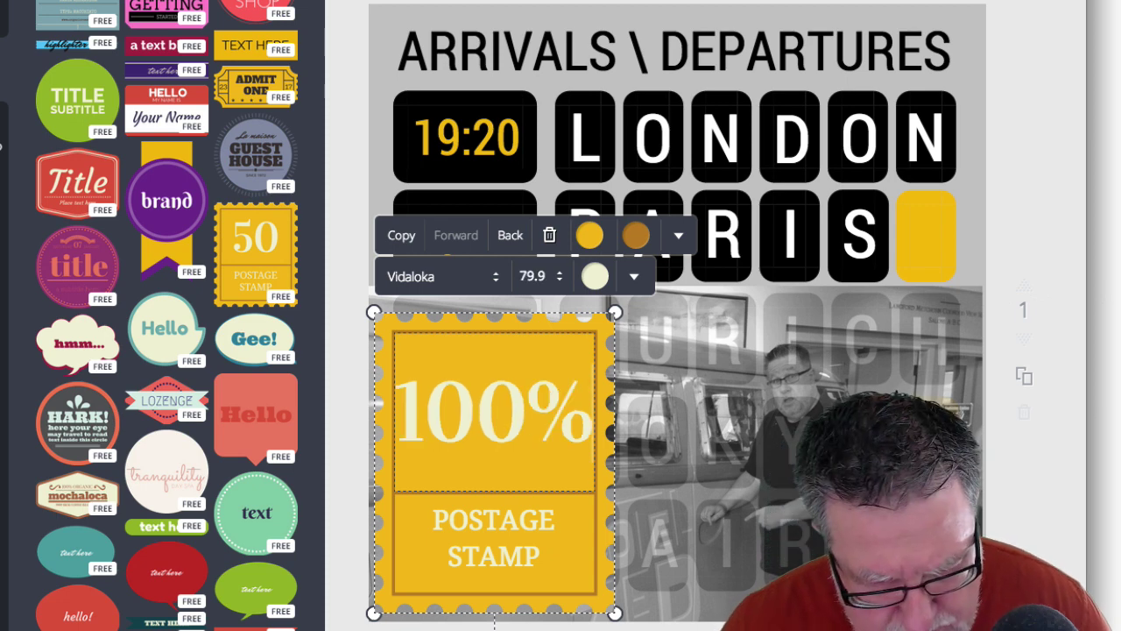
left_click(488, 521)
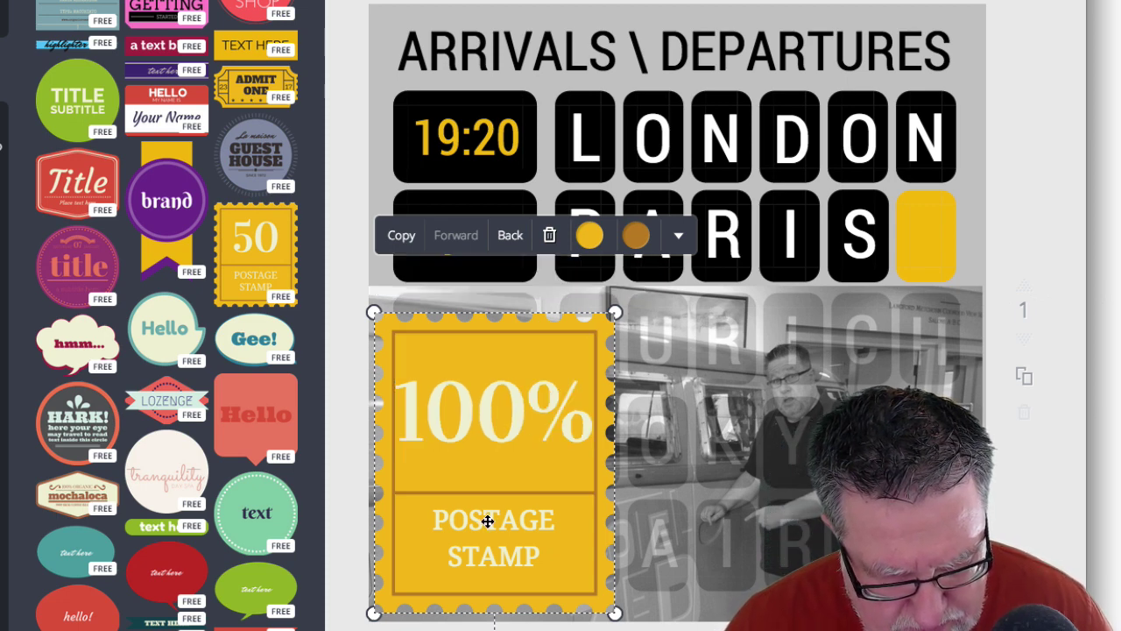
double_click(489, 519)
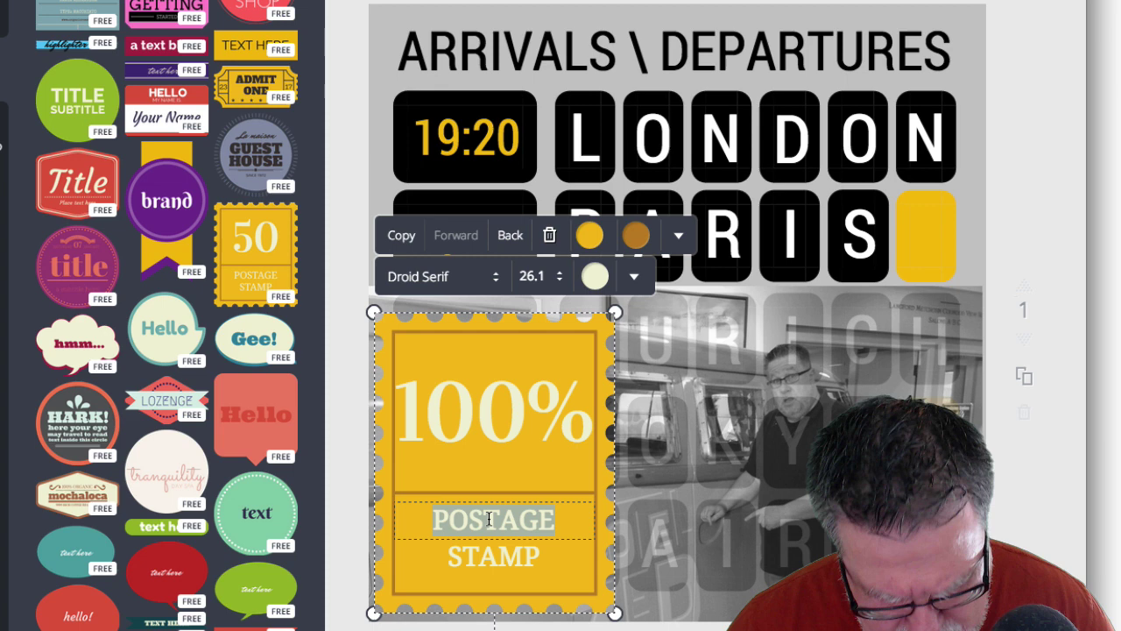
type("Fun")
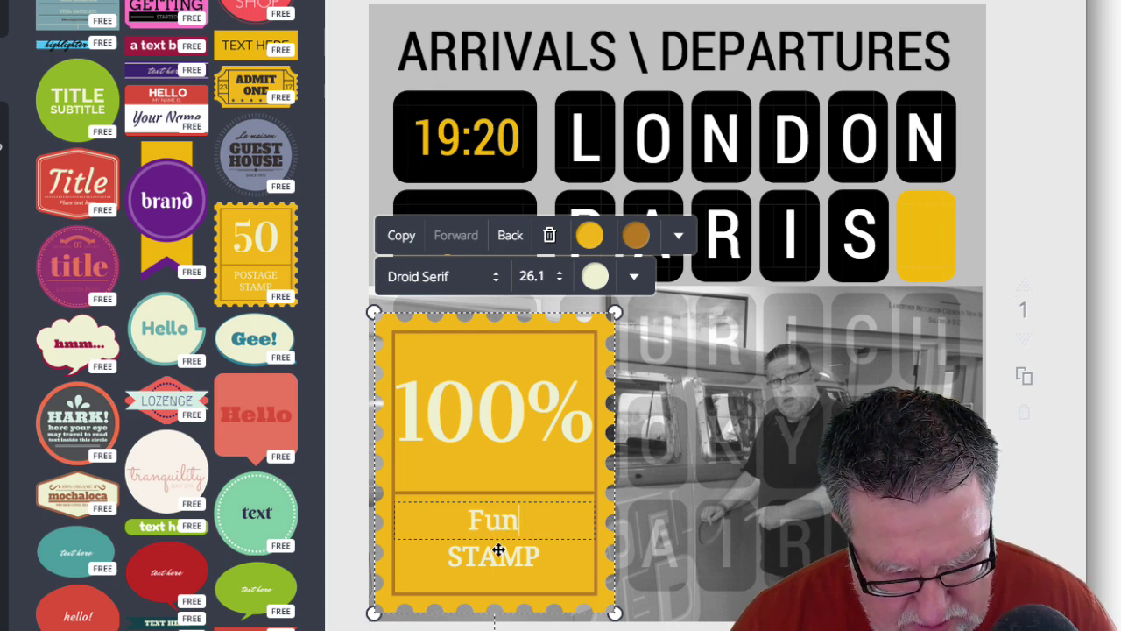
left_click(495, 553)
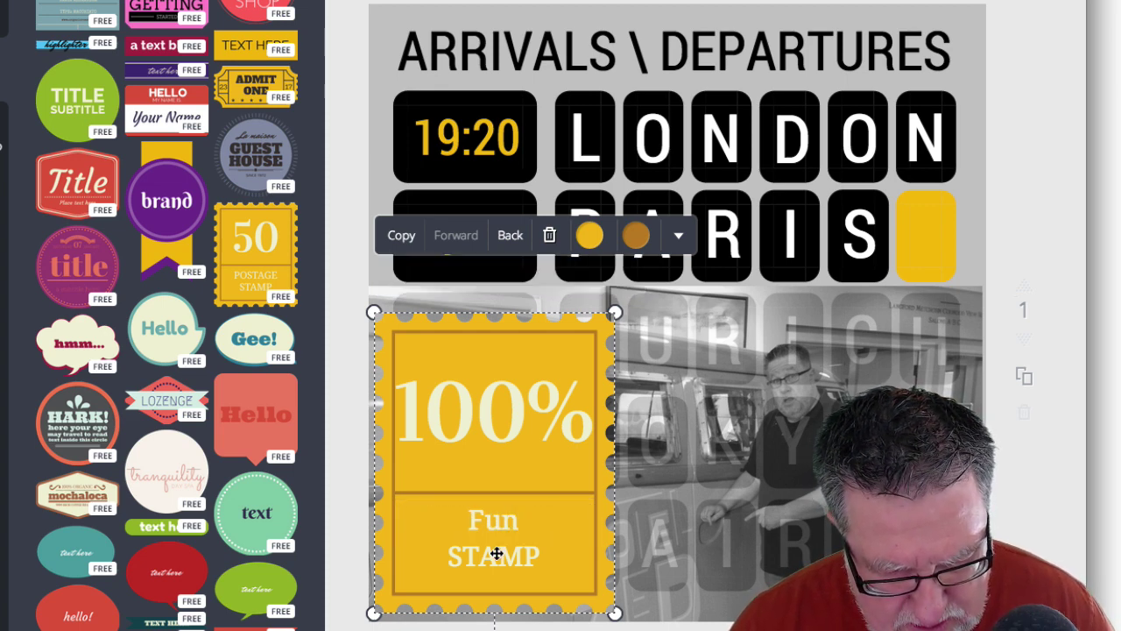
double_click(496, 552)
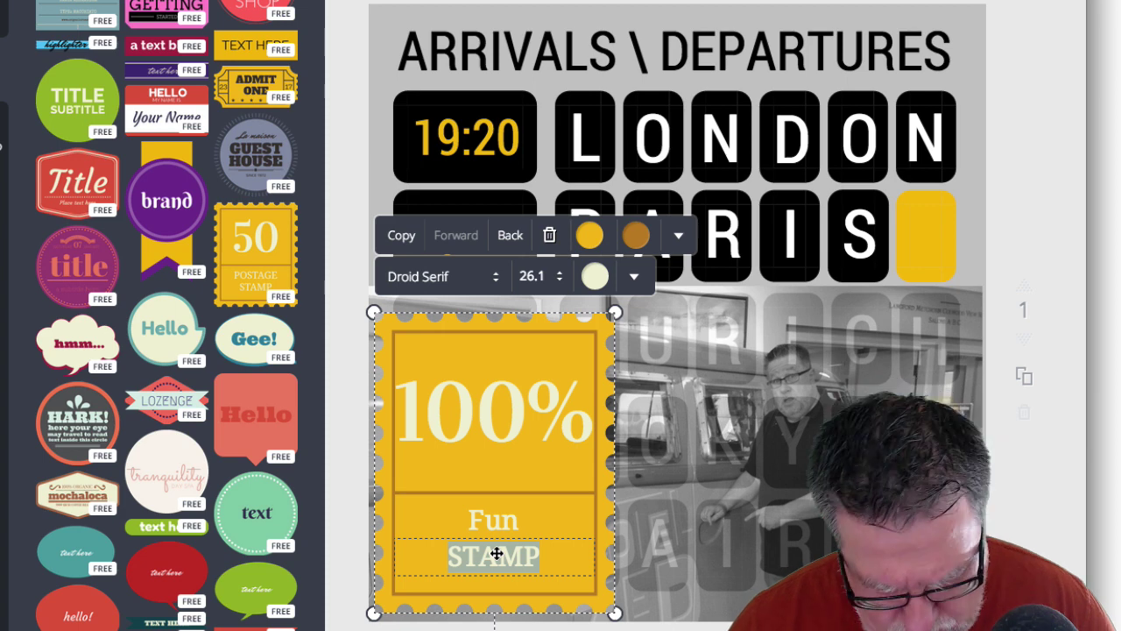
type("ROADTR")
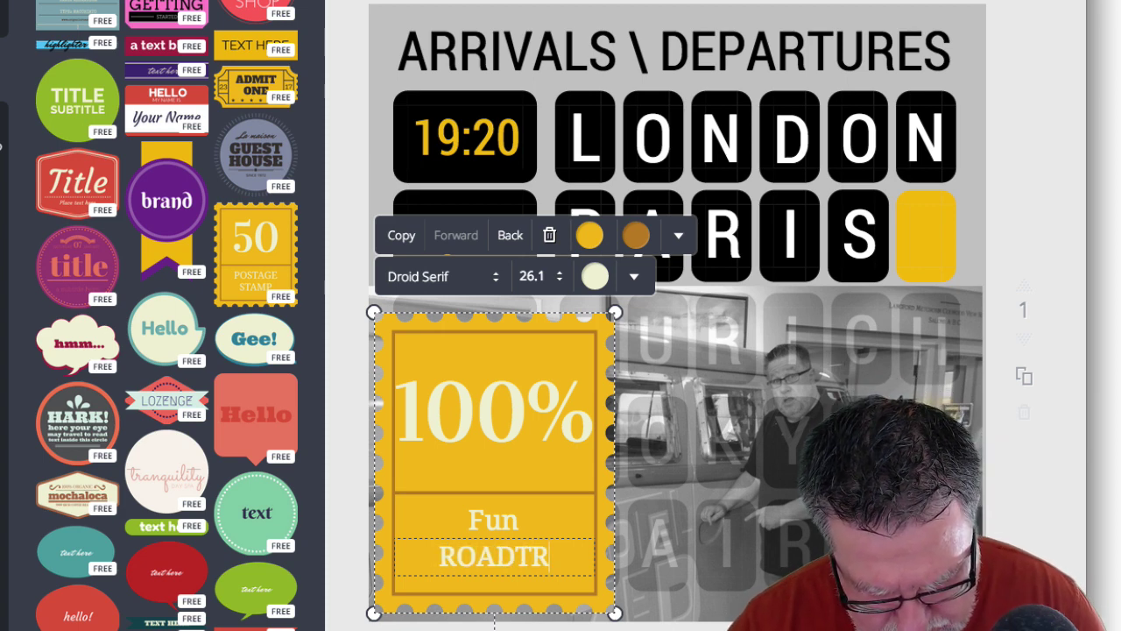
type("IP")
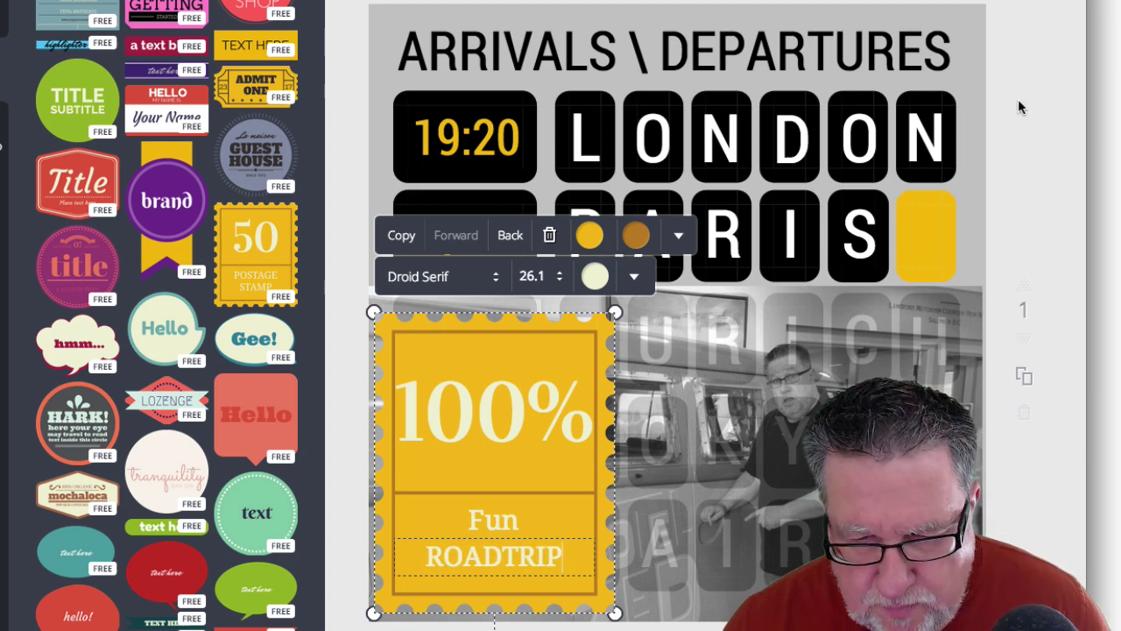
left_click(1019, 107)
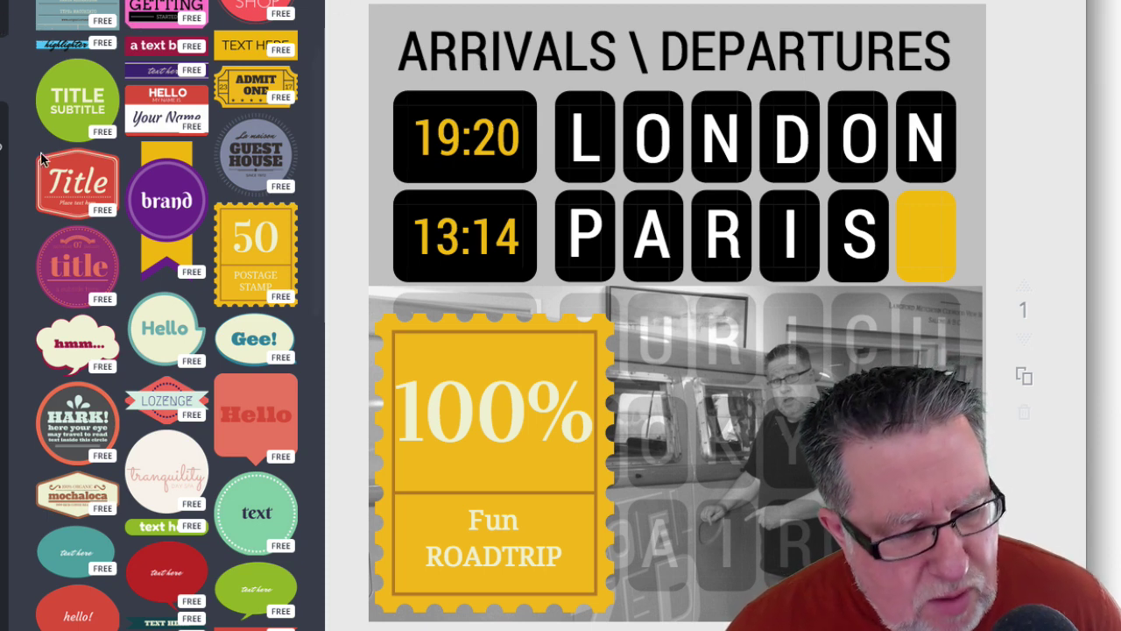
Step: Scroll through the layout templates list
scroll(166, 316, "down", 1)
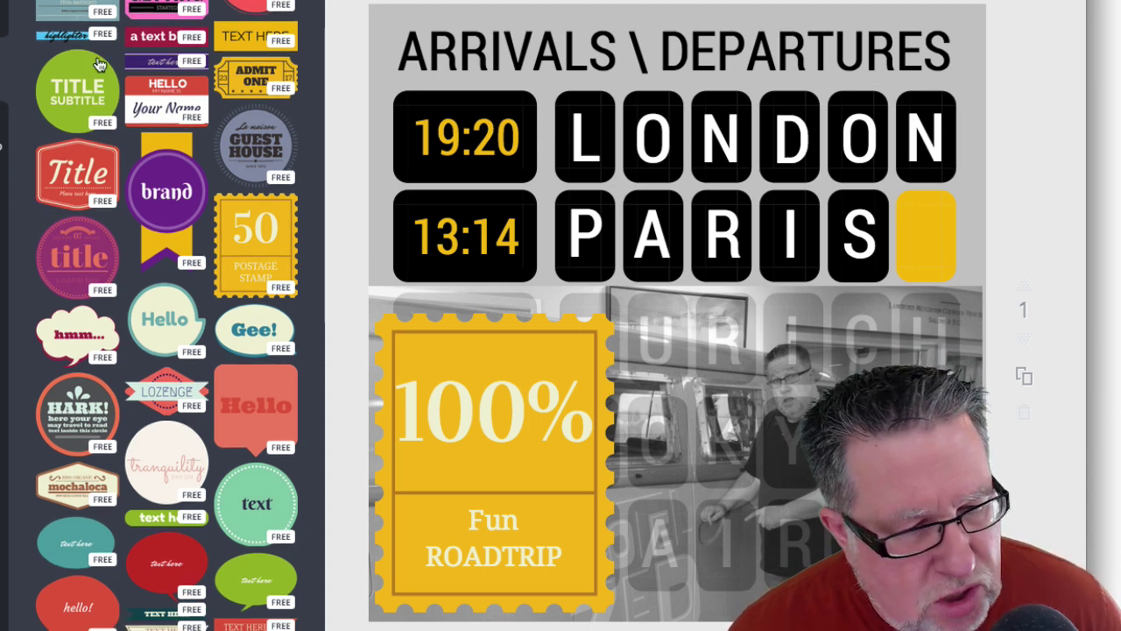
left_click(4, 84)
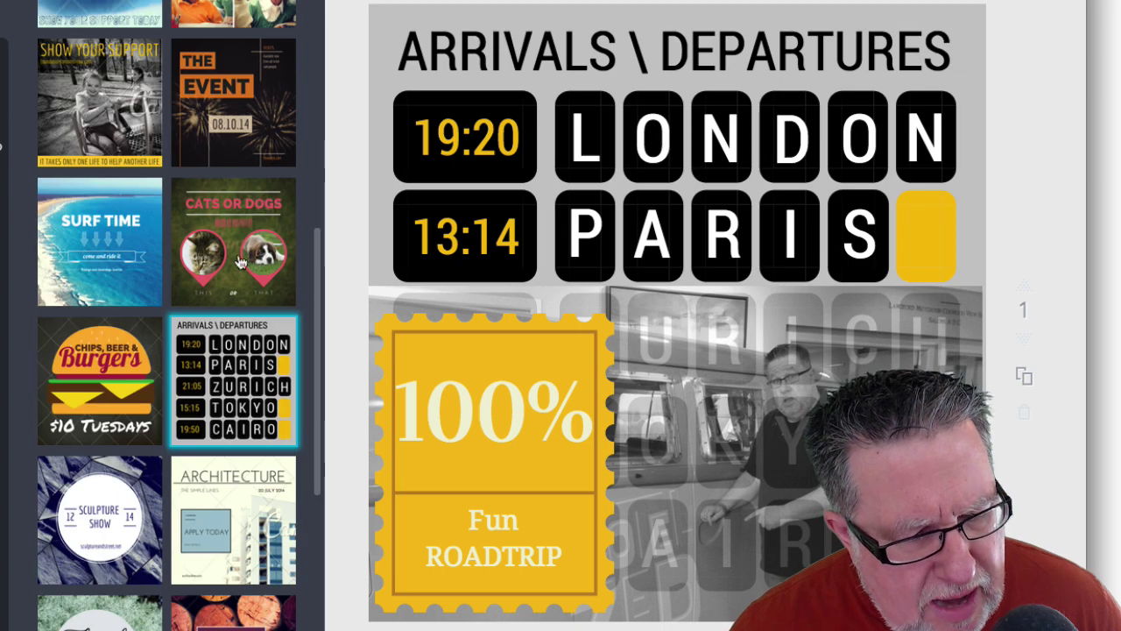
scroll(232, 275, "down", 1)
scroll(232, 274, "down", 4)
scroll(232, 274, "down", 1)
scroll(232, 274, "down", 3)
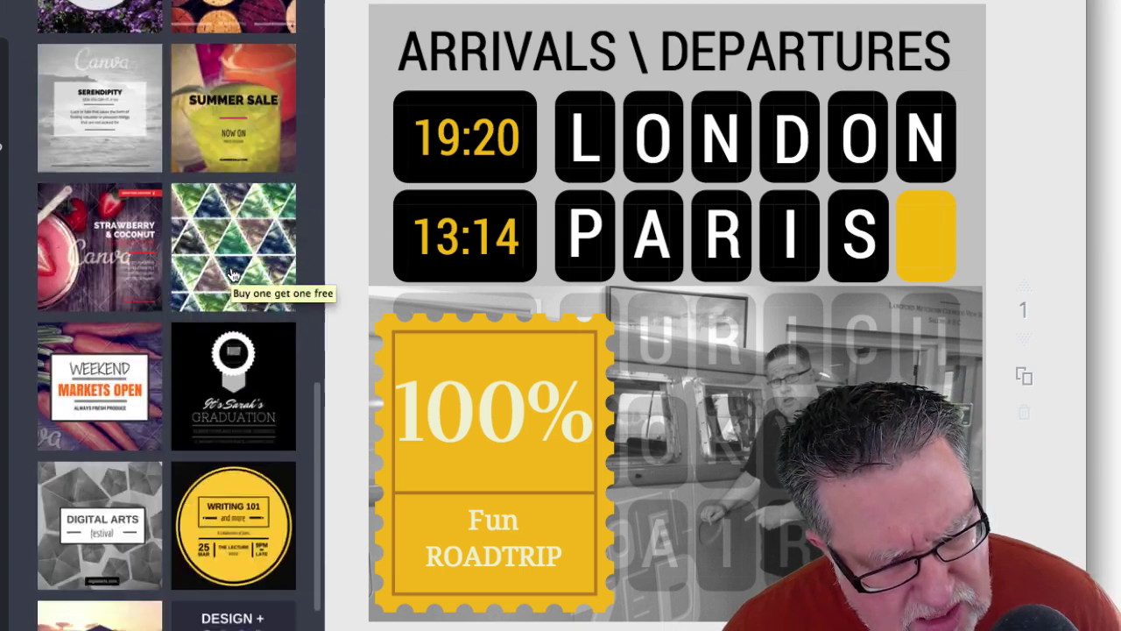
scroll(232, 274, "down", 2)
scroll(232, 274, "down", 2)
scroll(232, 274, "down", 2)
scroll(232, 274, "down", 3)
scroll(232, 274, "down", 4)
scroll(232, 275, "down", 1)
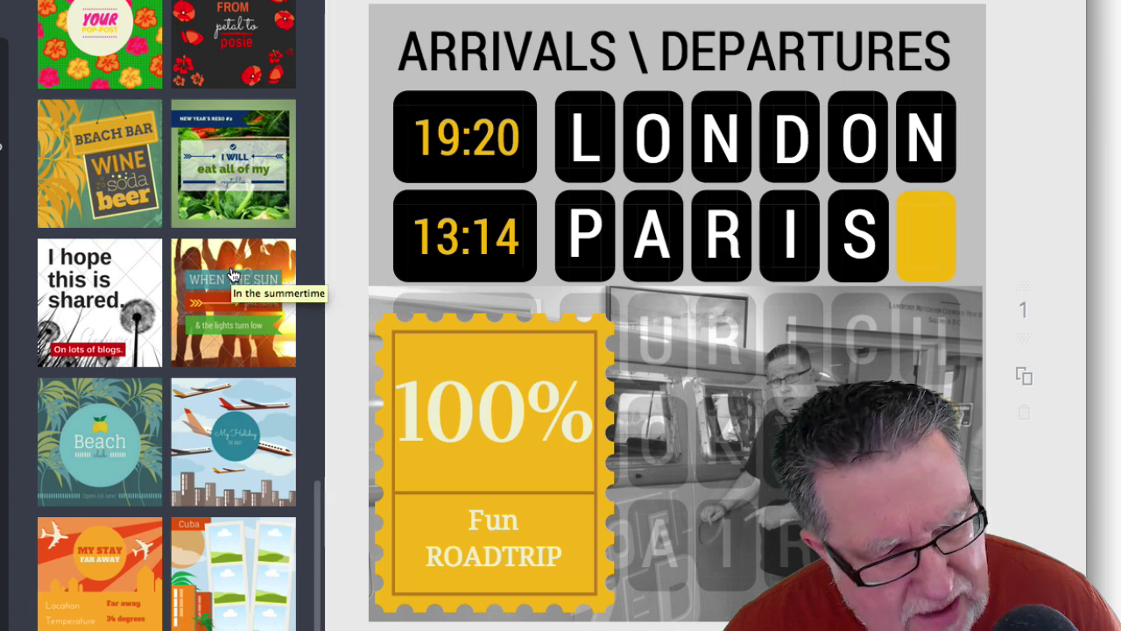
scroll(232, 274, "up", 2)
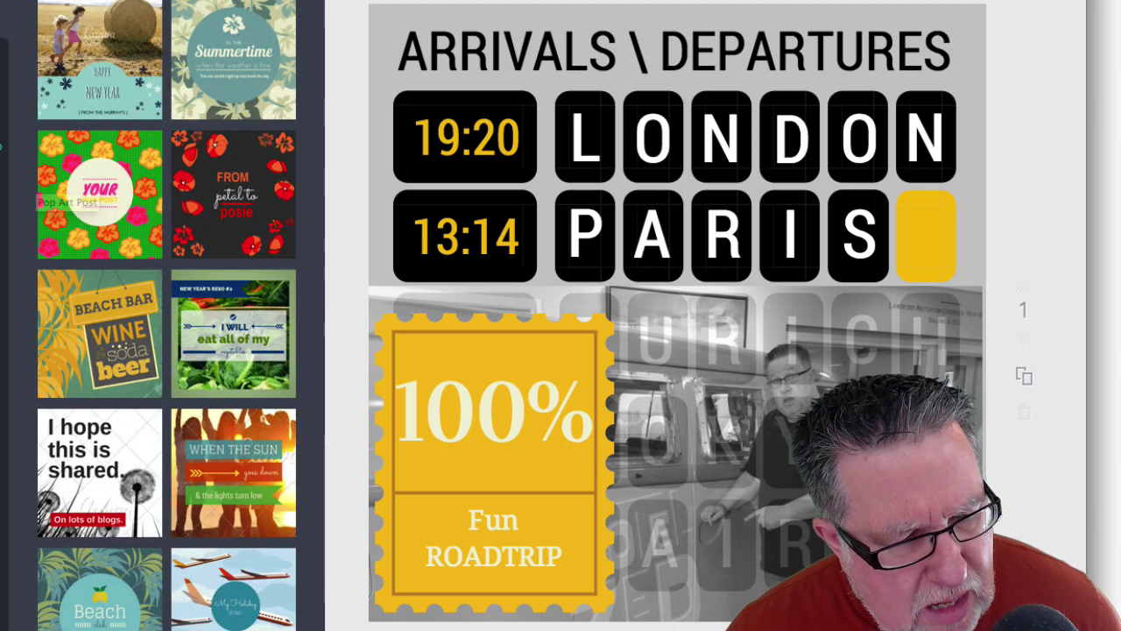
Step: Set the purple sunset-sky image from the Background textures as the design's background
left_click(566, 105)
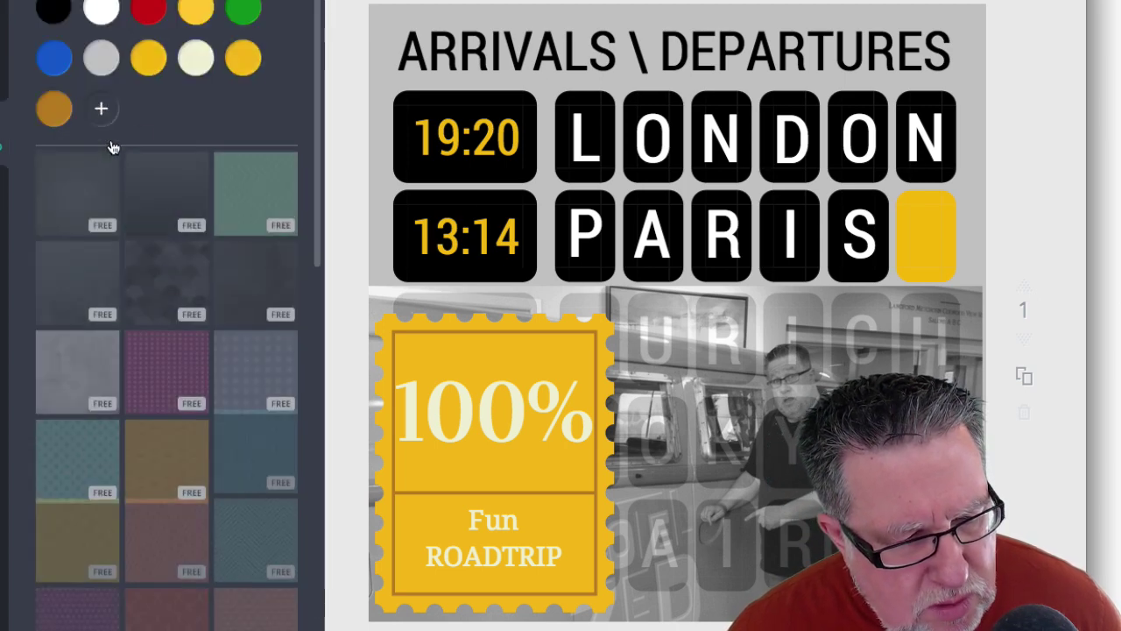
scroll(156, 292, "down", 4)
scroll(158, 293, "down", 2)
scroll(156, 292, "down", 5)
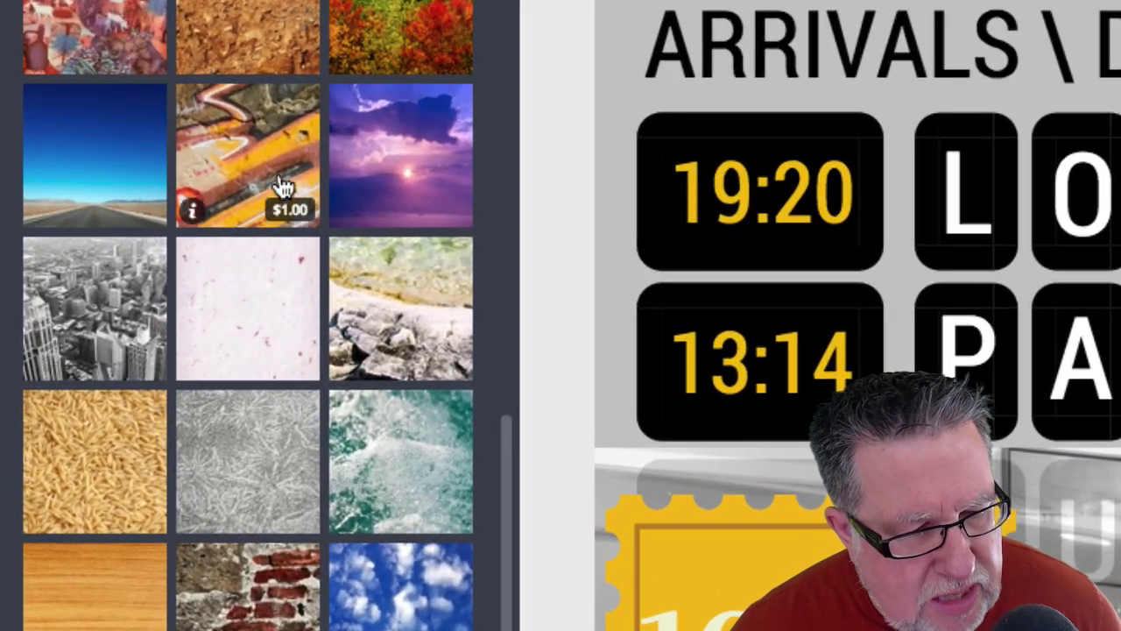
left_click(382, 151)
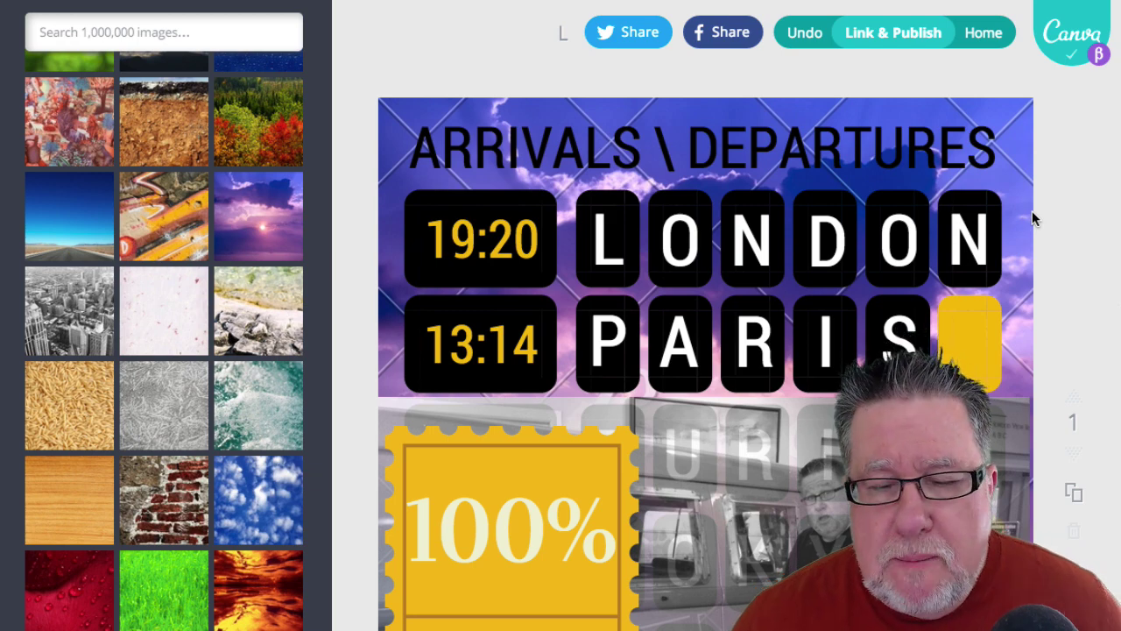
Step: Try exporting the design as an image and decline the premium image purchase
left_click(910, 35)
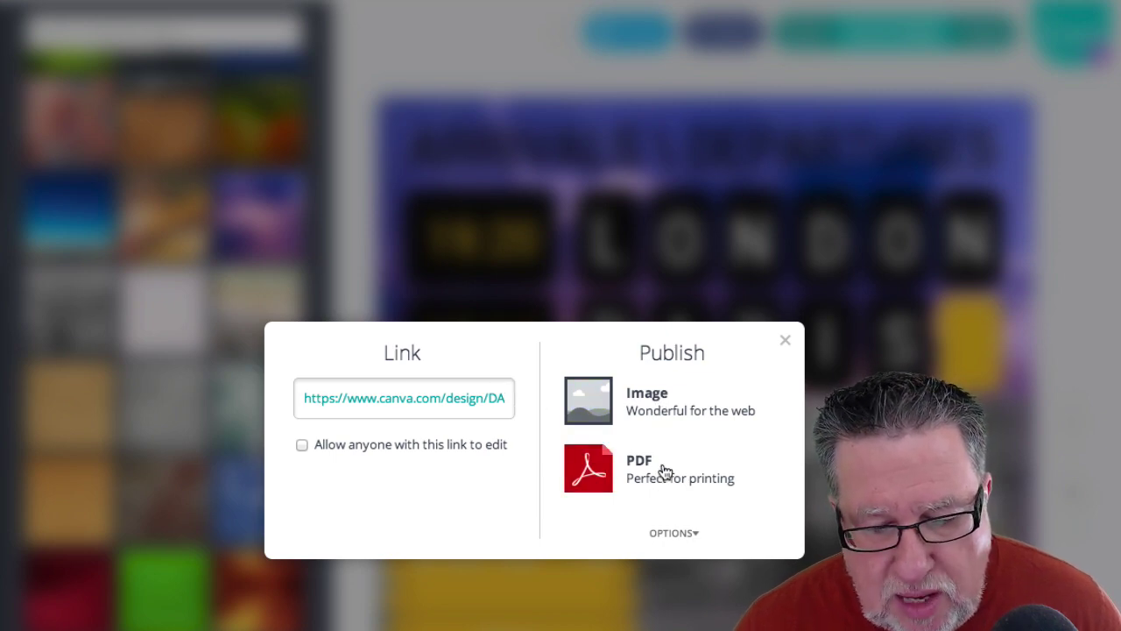
left_click(644, 403)
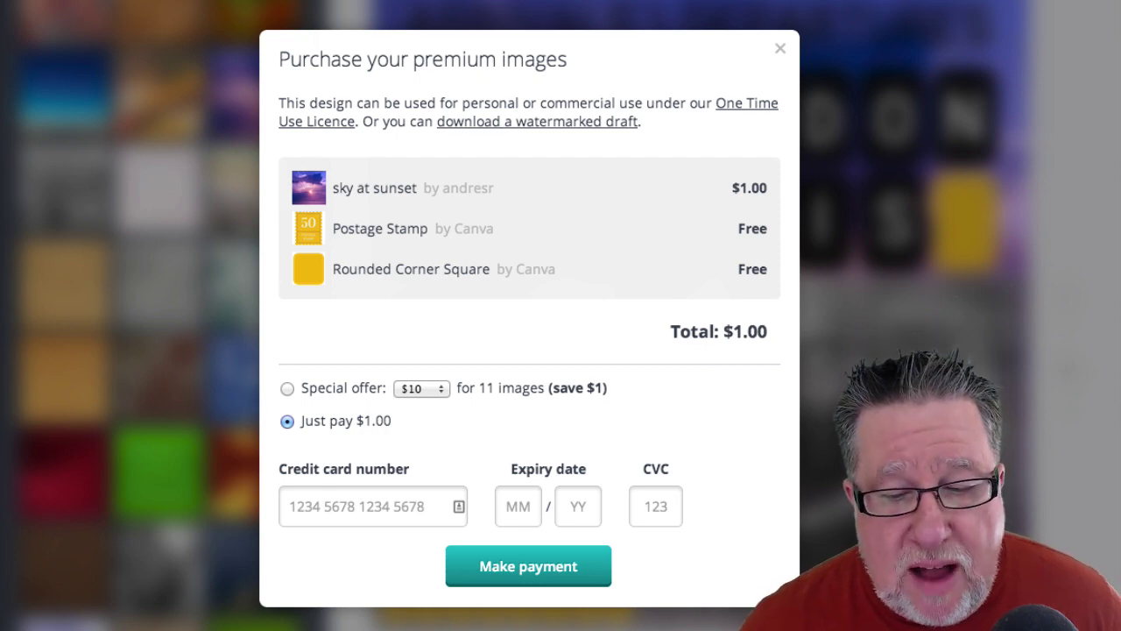
left_click(781, 51)
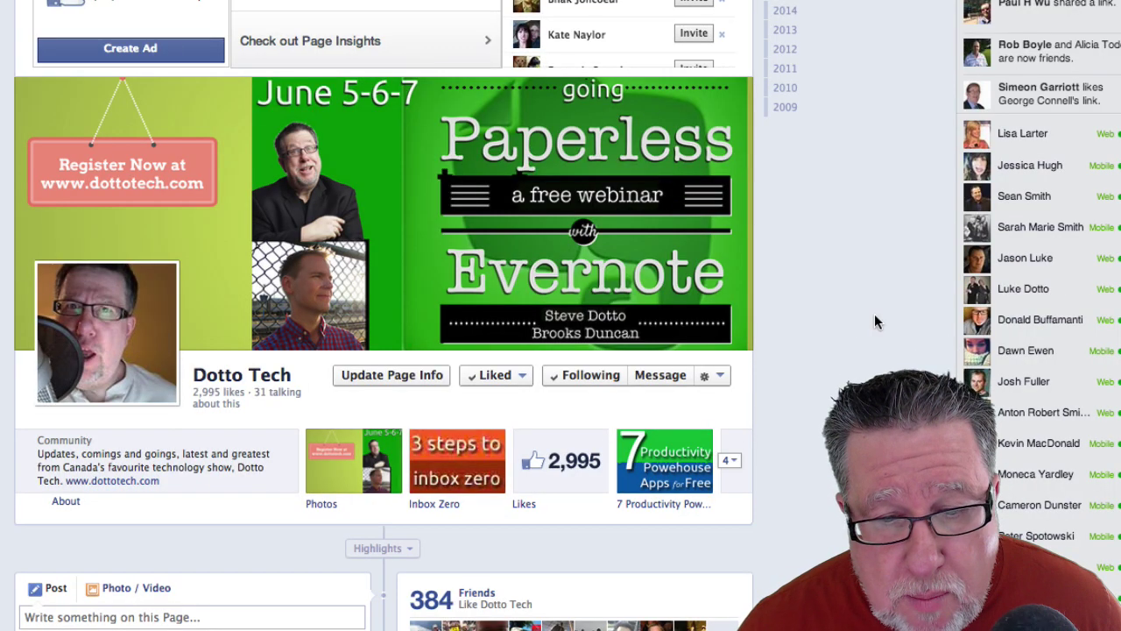
Step: Scroll the Facebook page to view its Paperless with Evernote cover photo
scroll(874, 316, "up", 1)
scroll(874, 315, "down", 4)
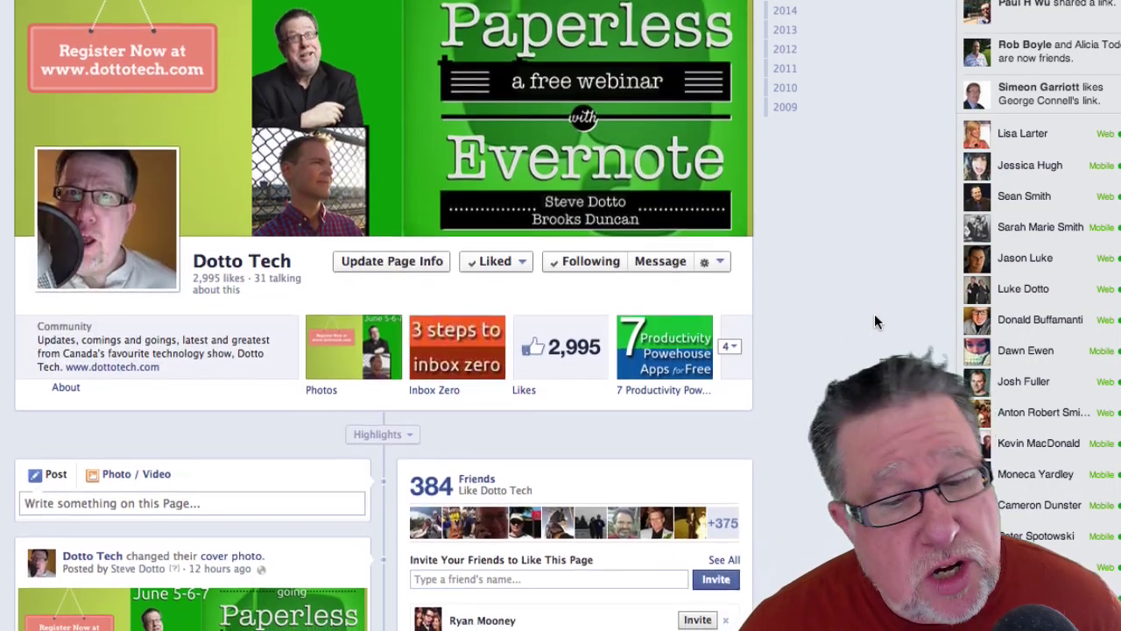
scroll(873, 317, "up", 1)
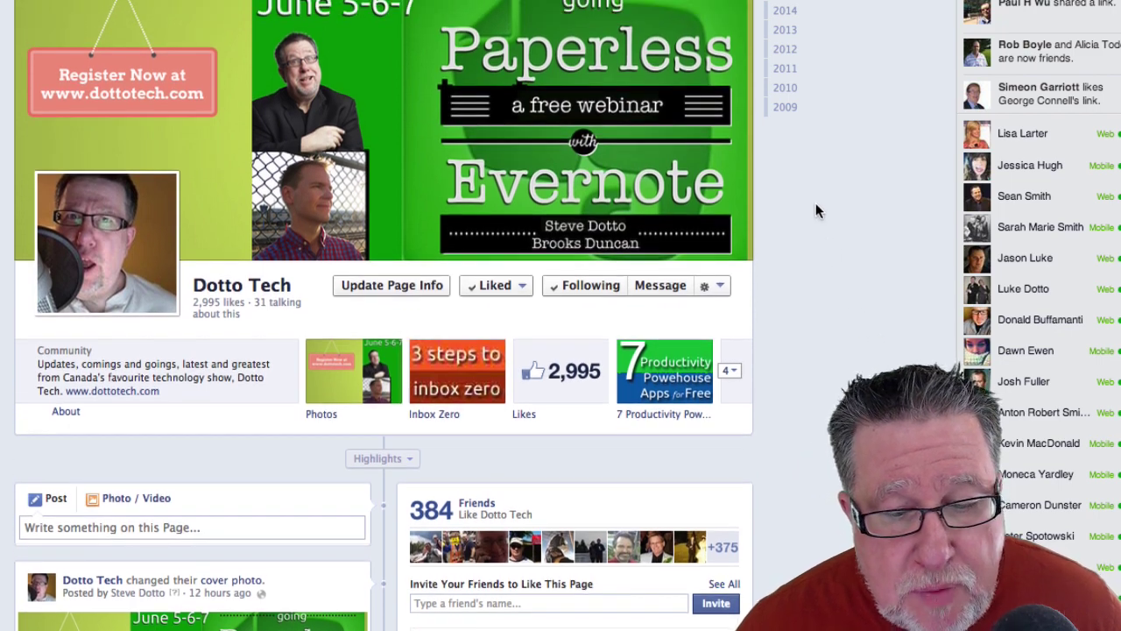